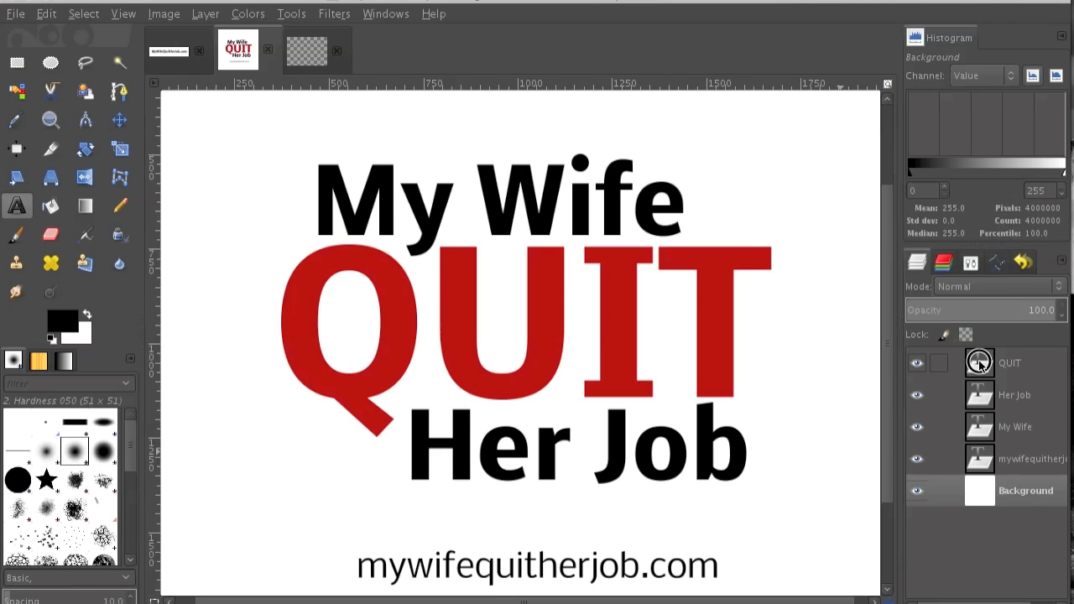
Duplicate the QUIT, Her Job and My Wife text layers and stack the copies above the originals.
click(979, 365)
key(shift+ctrl+d)
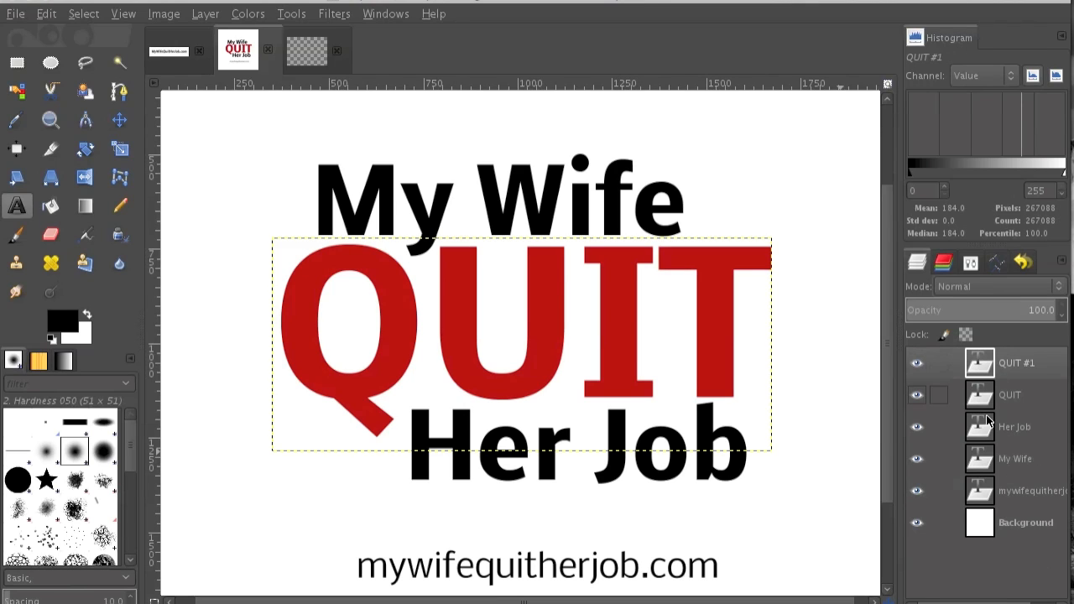
click(939, 427)
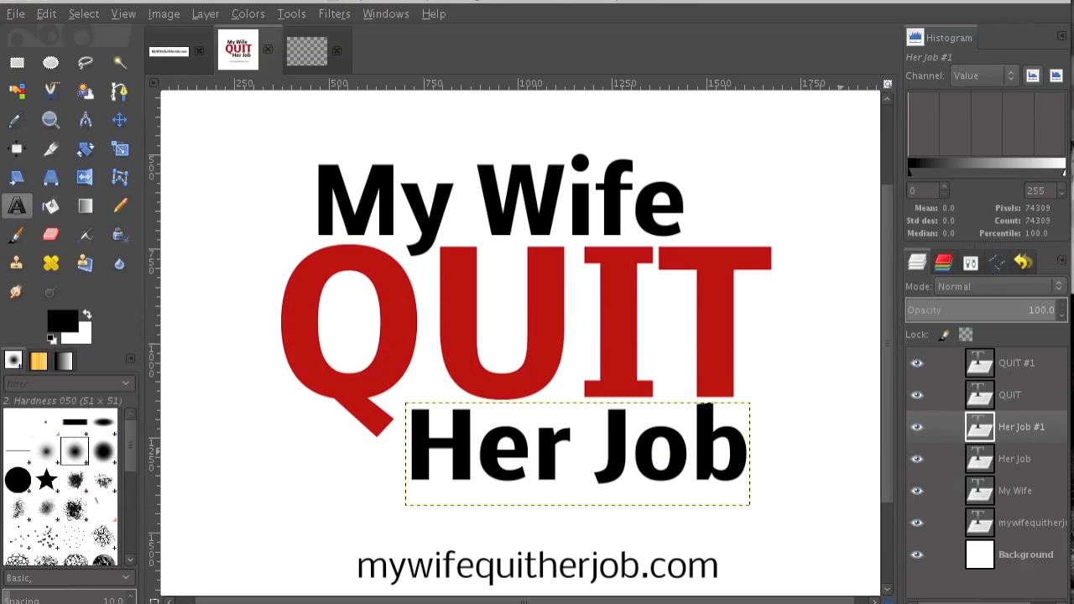
key(shift+ctrl+d)
click(984, 495)
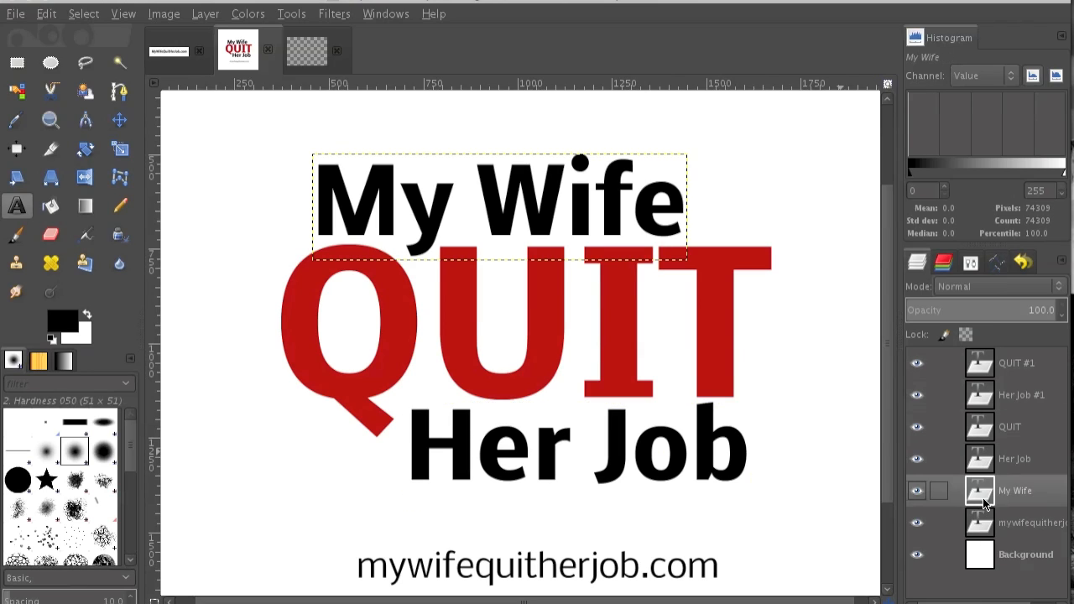
key(ctrl+shift+d)
click(963, 603)
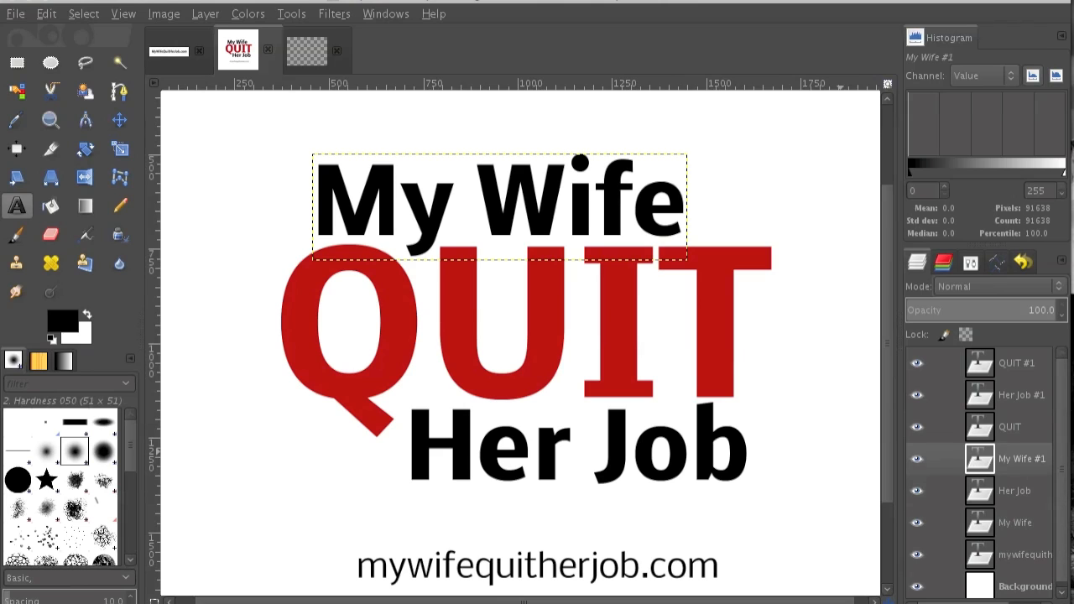
click(963, 603)
Merge the duplicated QUIT, Her Job and My Wife layers down into a single layer.
click(994, 372)
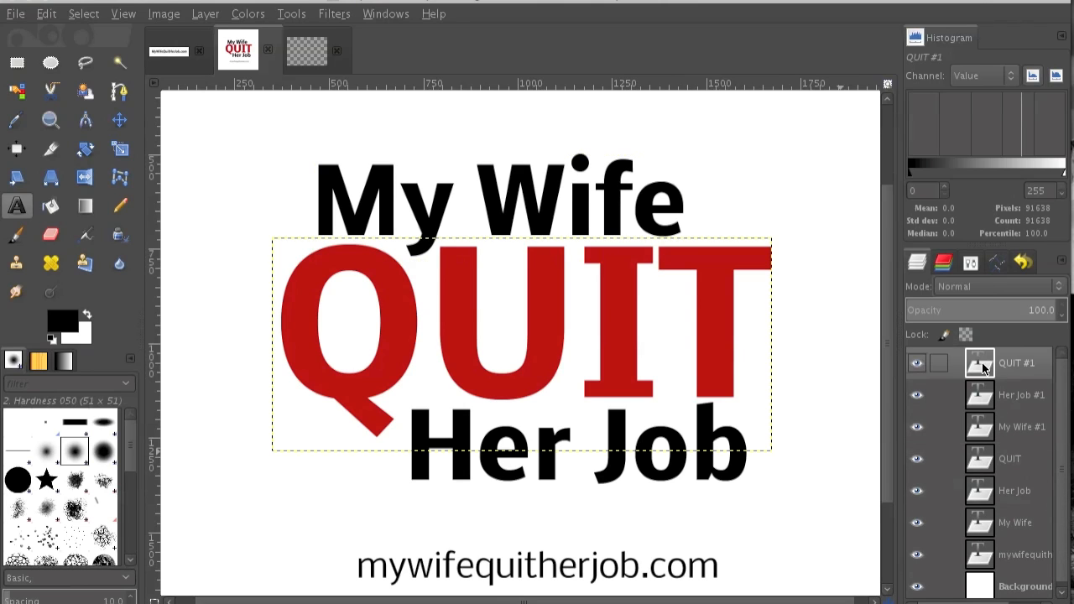
right_click(994, 372)
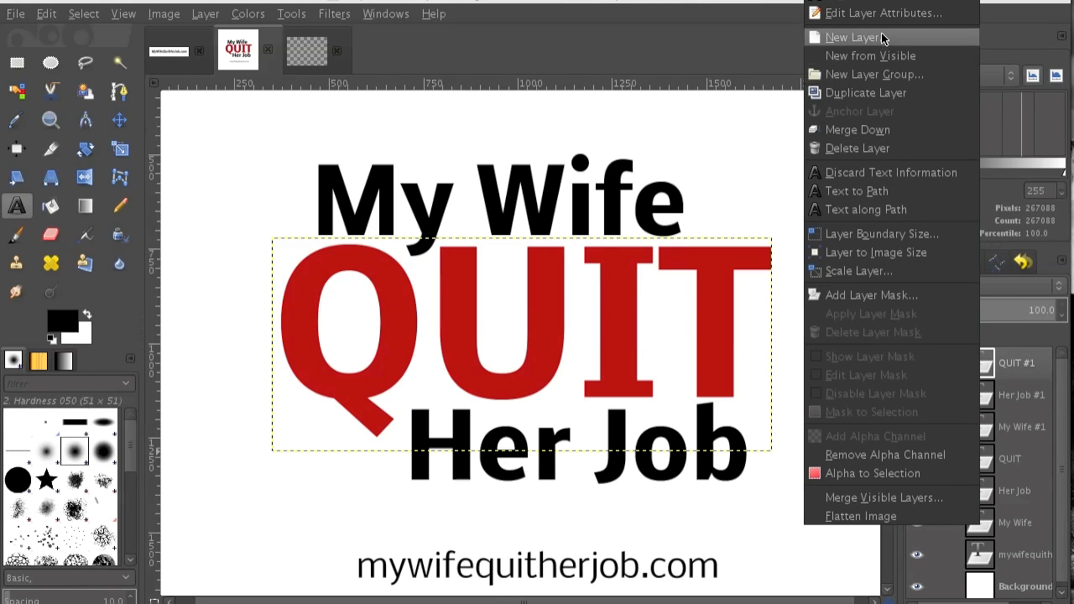
click(870, 131)
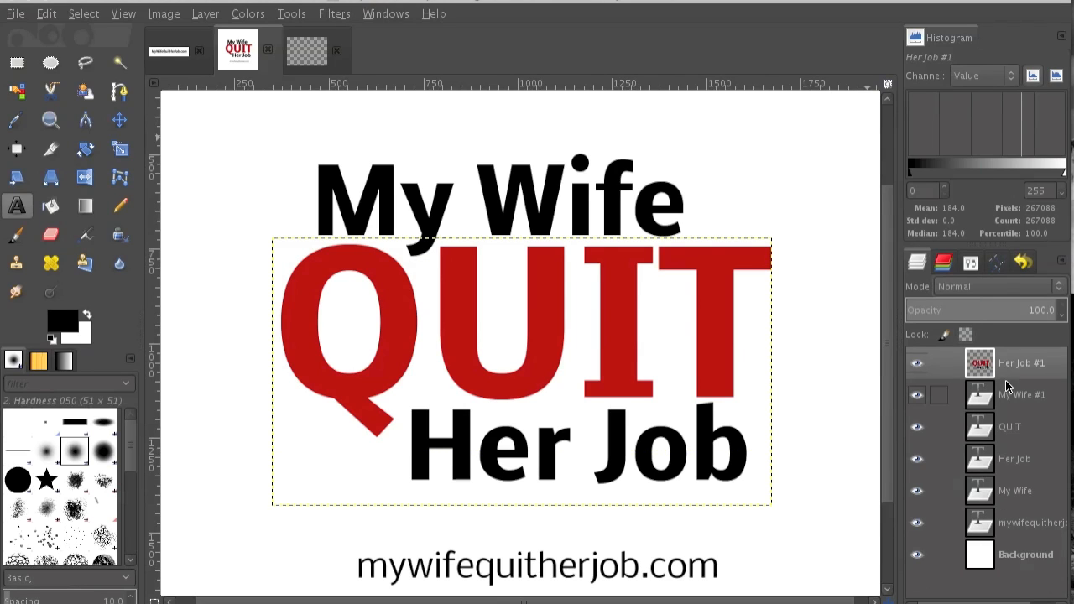
right_click(980, 363)
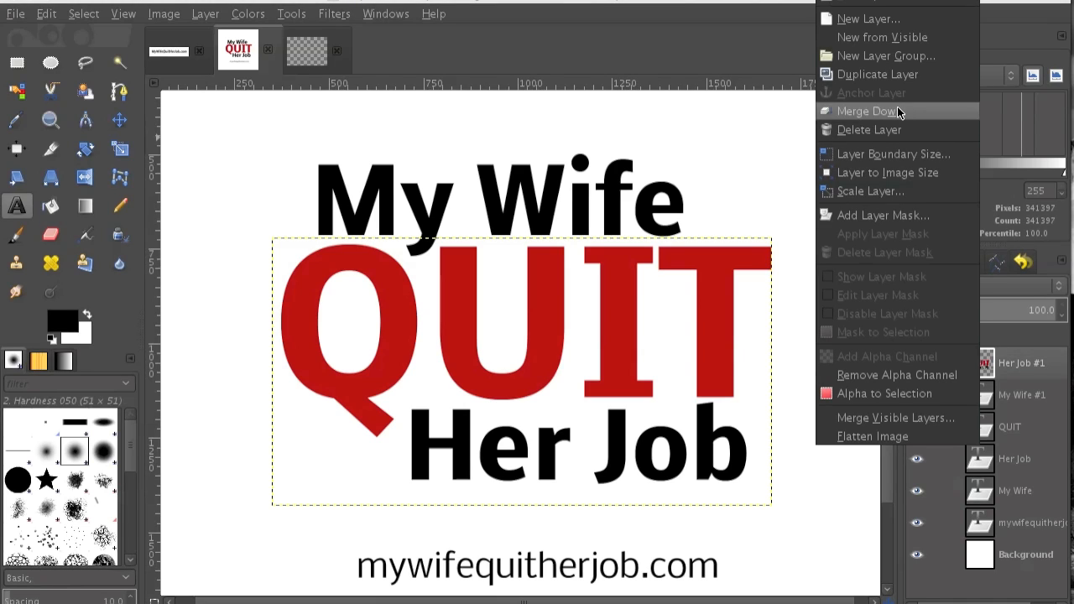
click(869, 111)
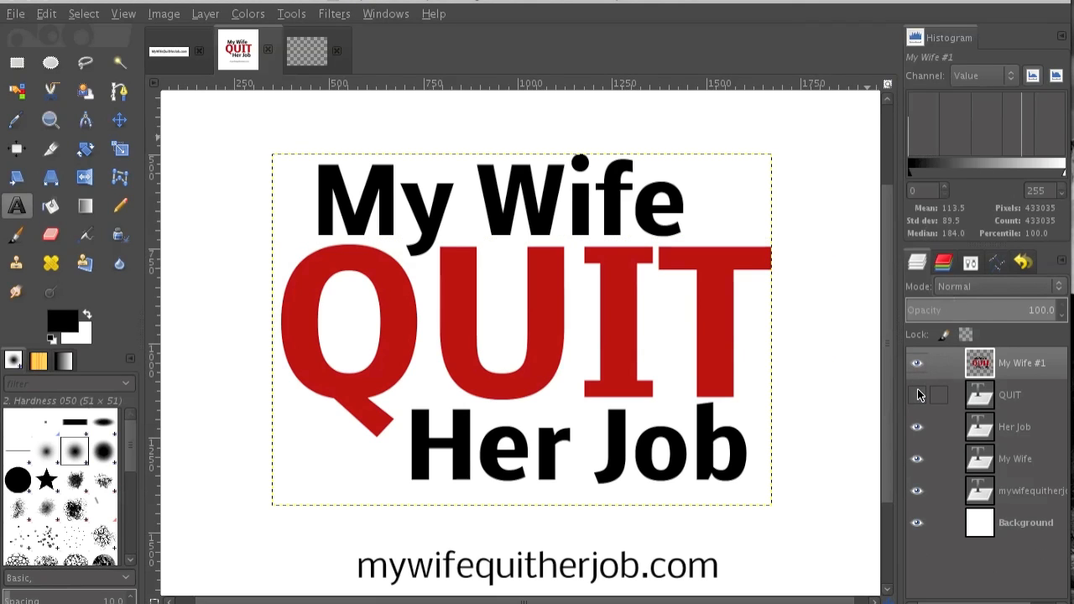
Hide the original QUIT, Her Job and My Wife text layers, keeping the merged text layer visible.
click(917, 426)
click(917, 458)
click(917, 362)
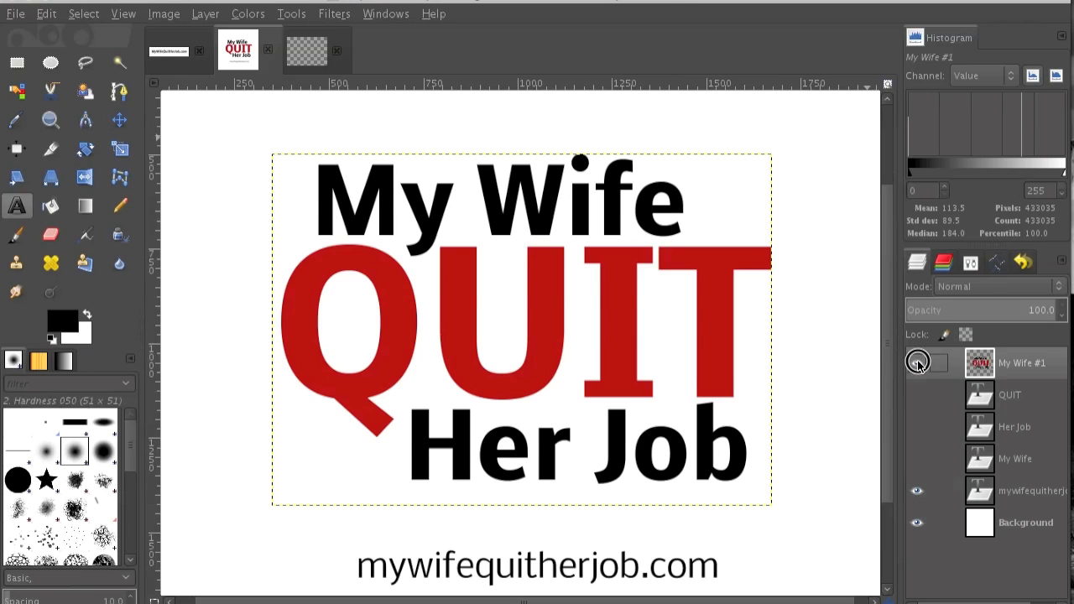
click(917, 363)
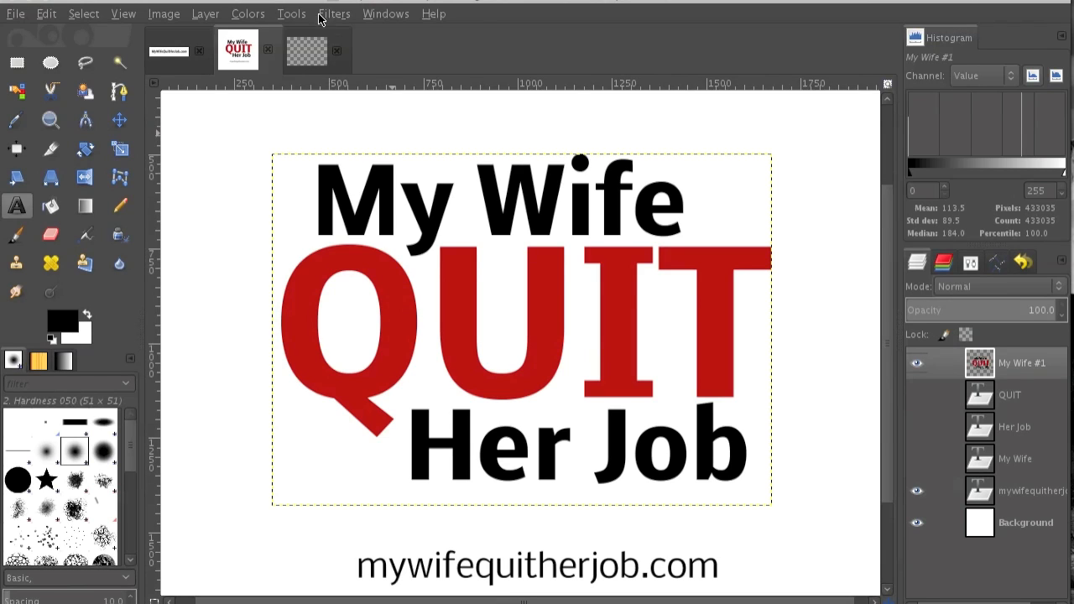
Apply a Drop Shadow to the merged text layer with X and Y offsets of 4, blur radius 10 and opacity 50.
click(286, 14)
mouse_move(329, 17)
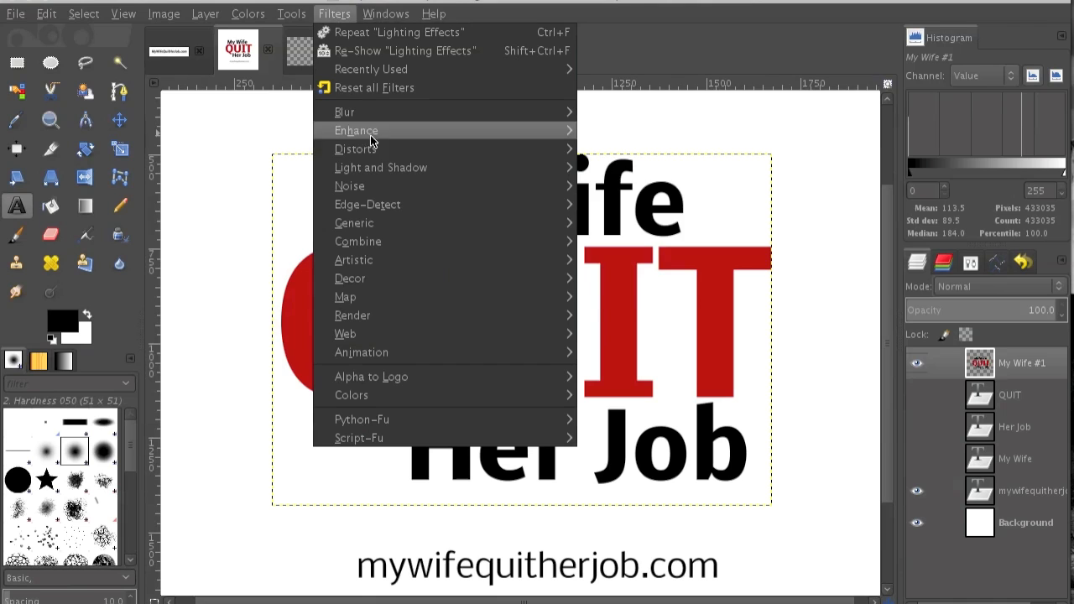
mouse_move(378, 168)
click(629, 266)
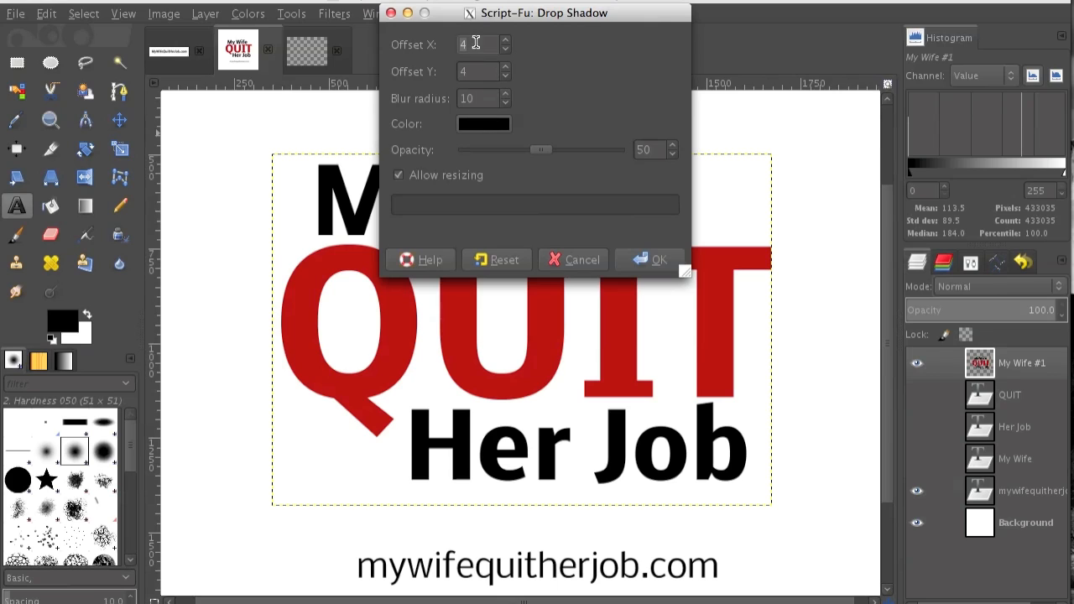
click(482, 71)
click(485, 97)
click(648, 260)
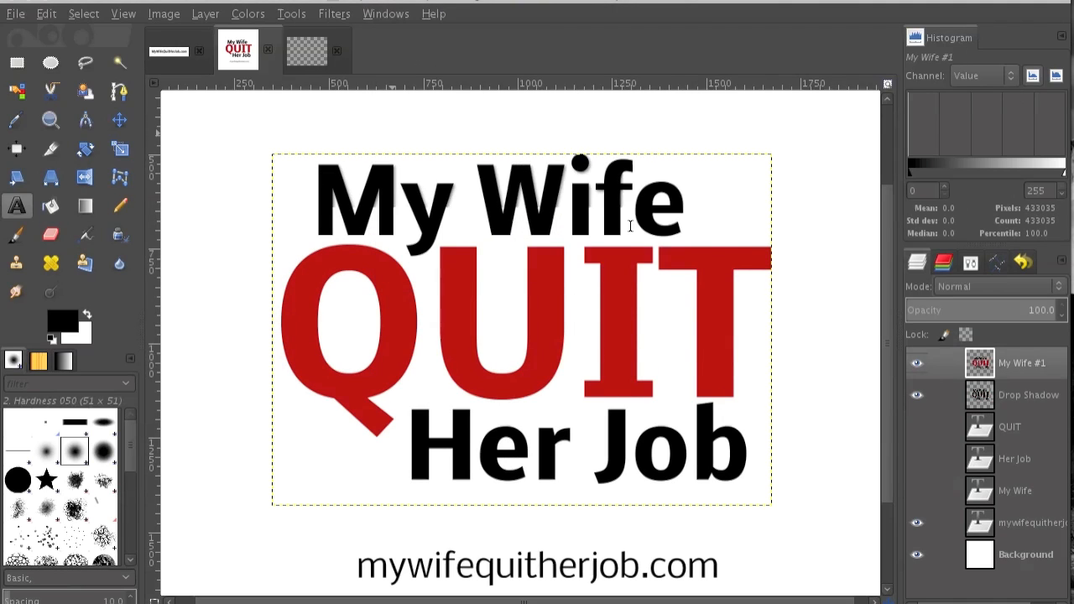
Toggle the visibility of the Drop Shadow layer and the merged text layer to inspect each one's contribution.
click(916, 398)
click(917, 399)
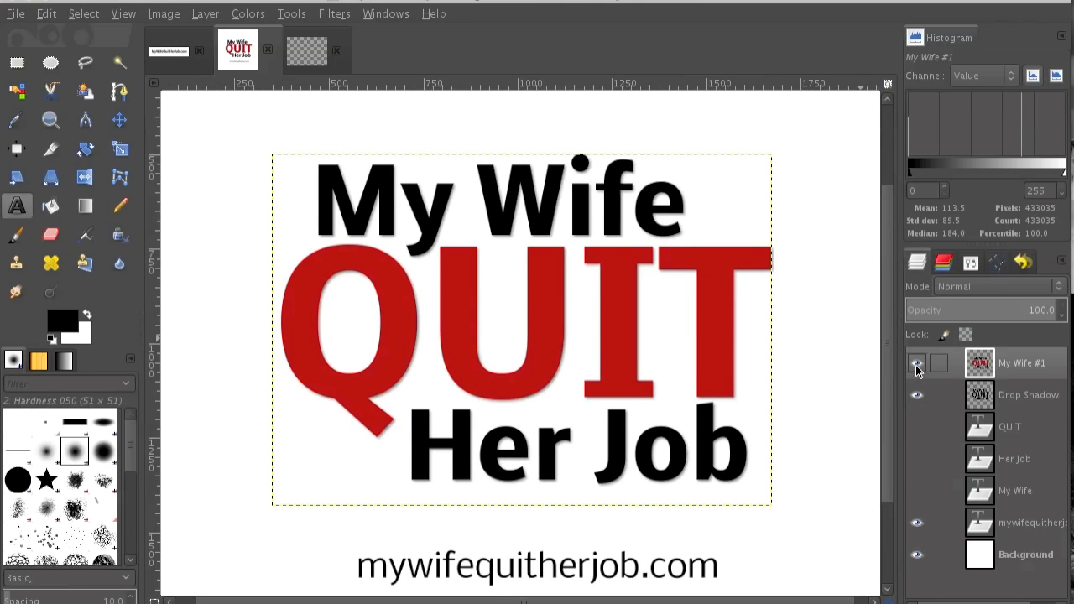
click(916, 364)
click(916, 364)
Duplicate the merged text layer and hide the original merged layer beneath the copy.
key(ctrl+shift+d)
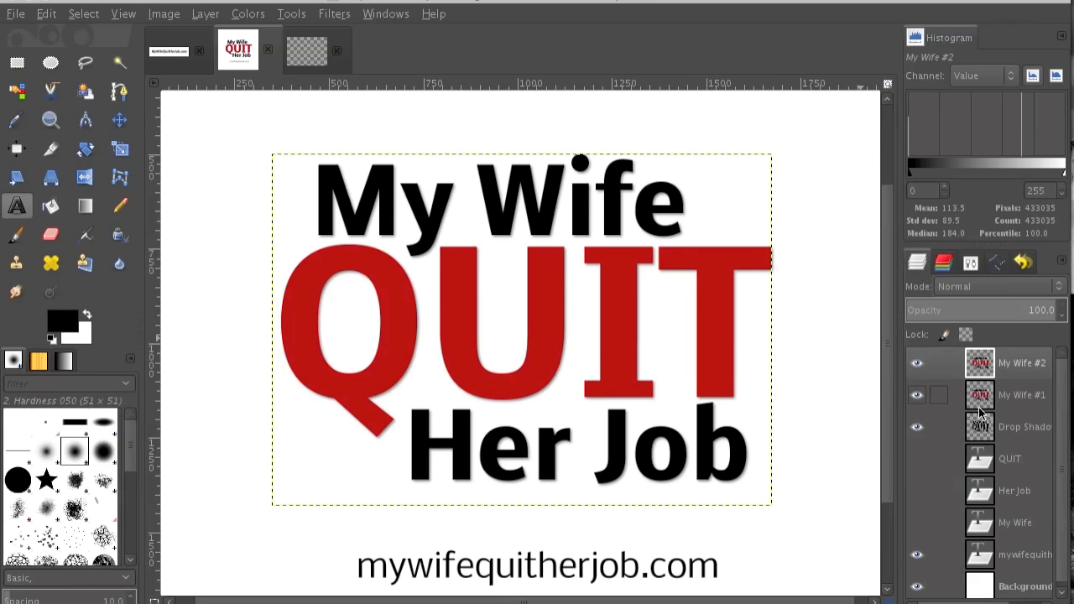
click(916, 395)
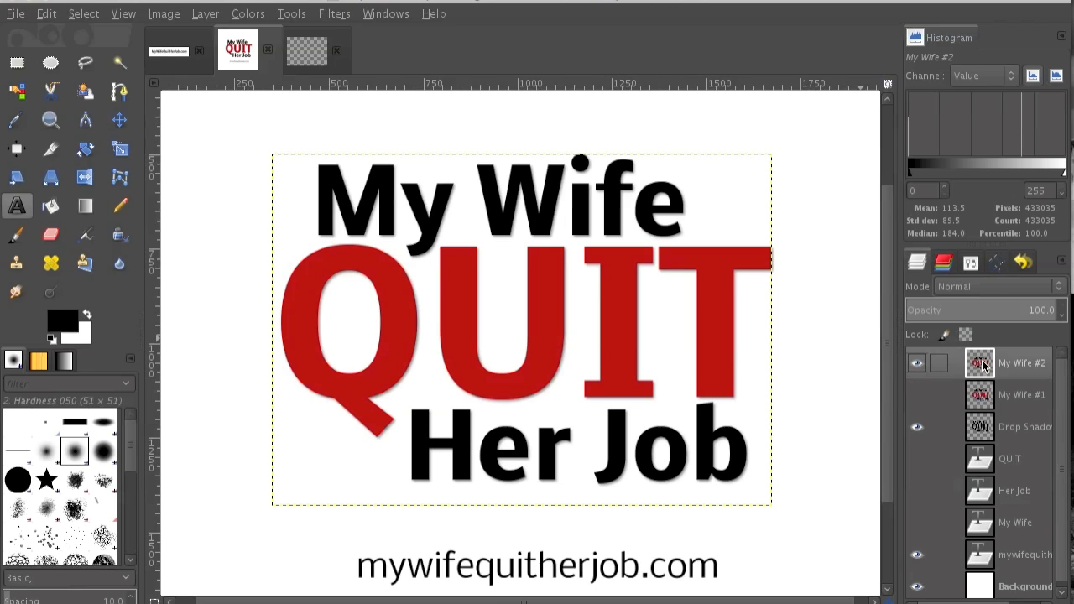
Apply Lighting Effects to the top text copy with distance 0.584 and the light centred on the U of QUIT.
click(294, 14)
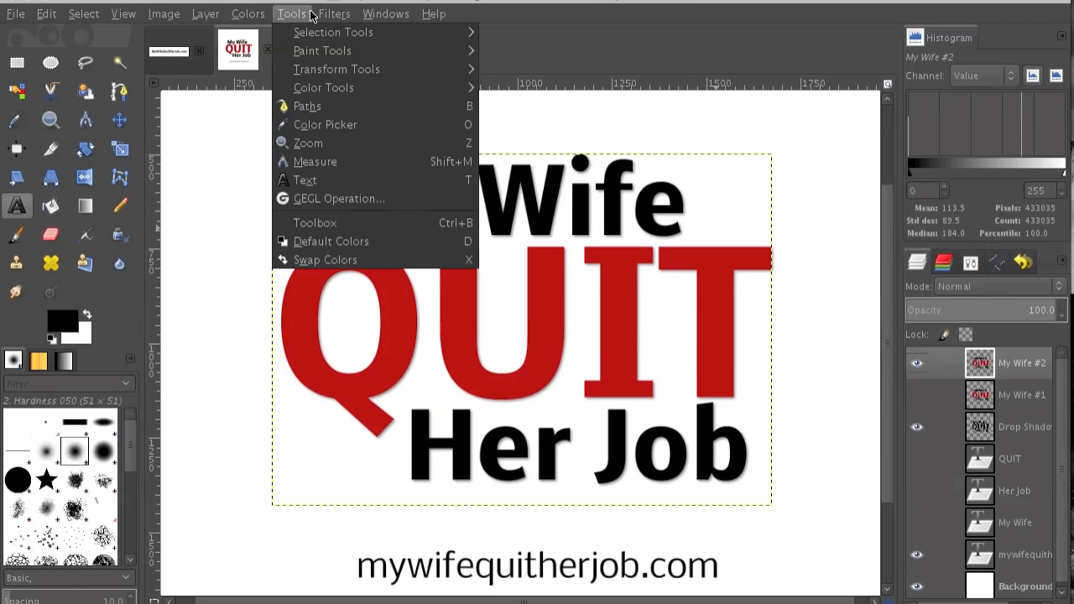
mouse_move(331, 13)
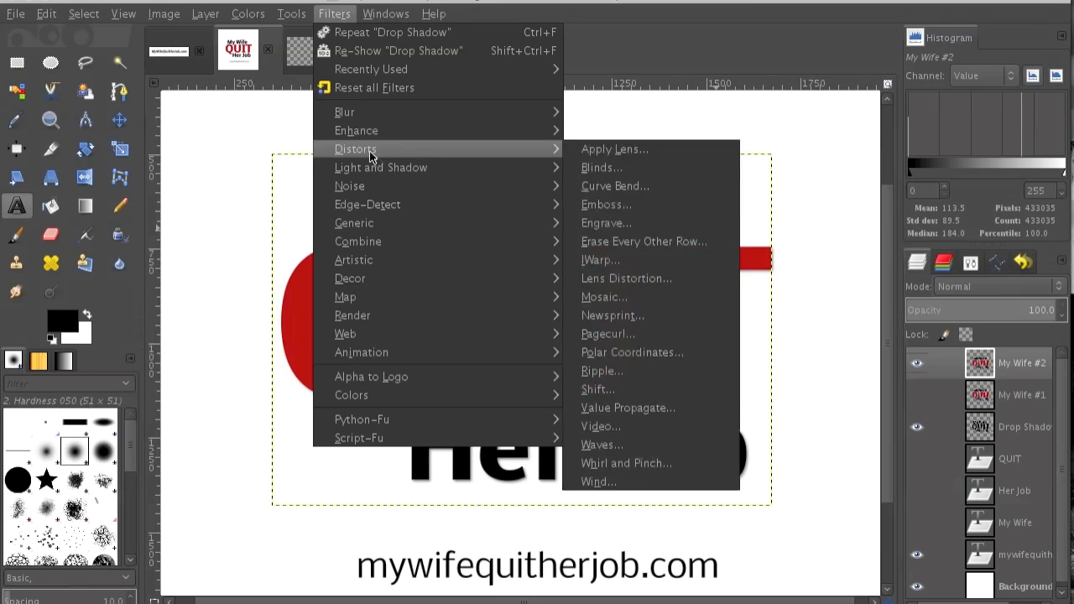
mouse_move(373, 132)
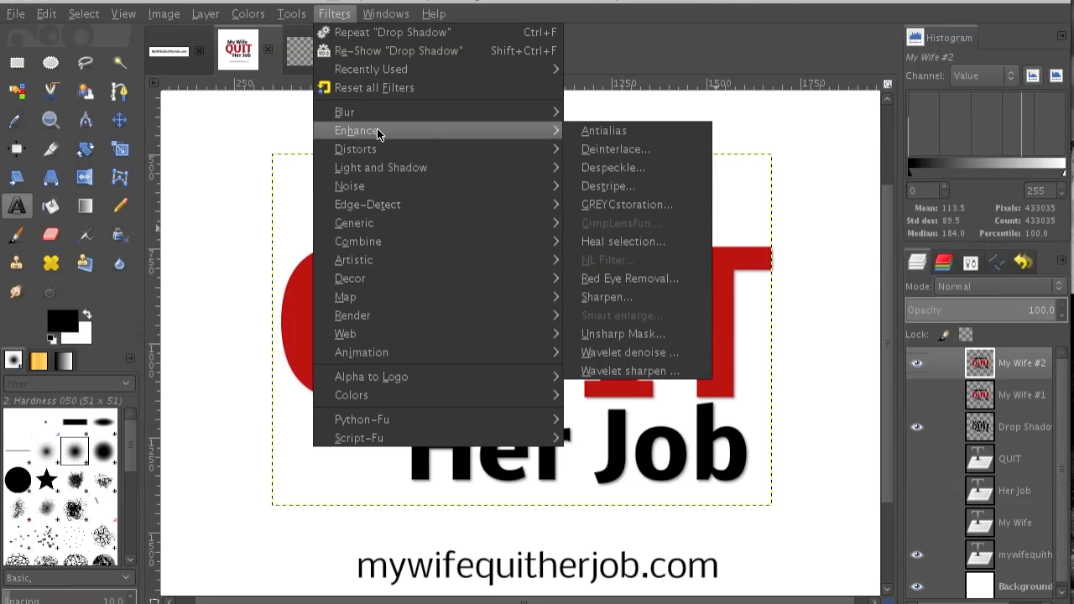
mouse_move(355, 168)
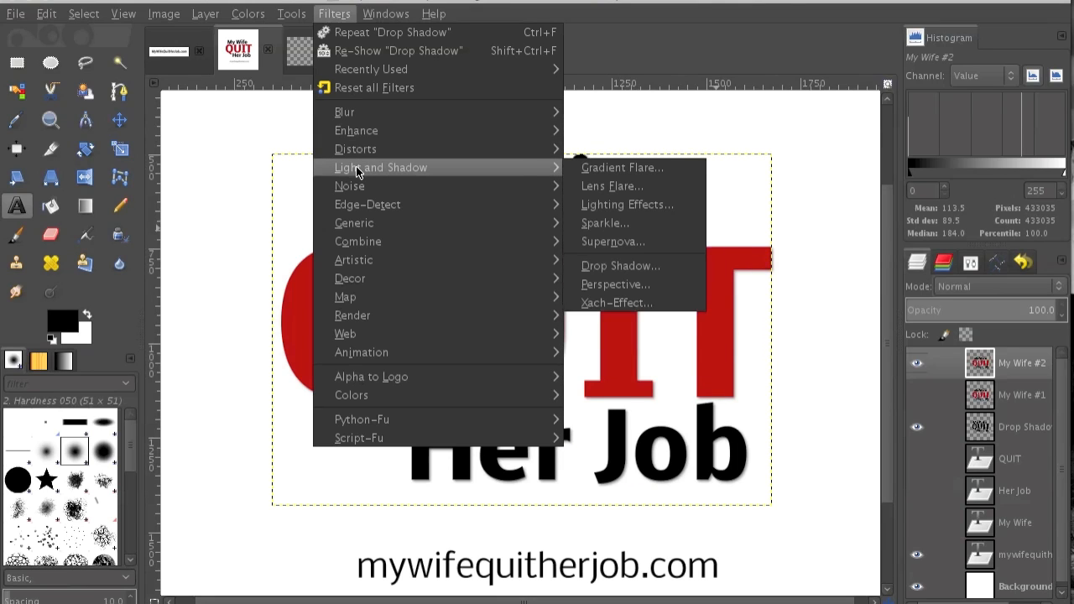
click(597, 206)
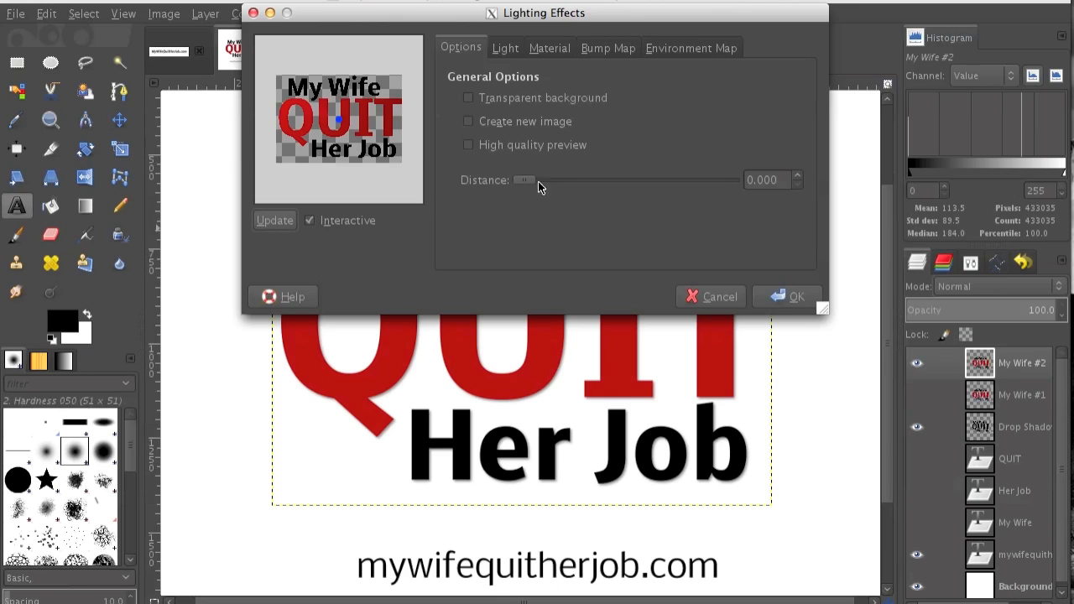
click(585, 182)
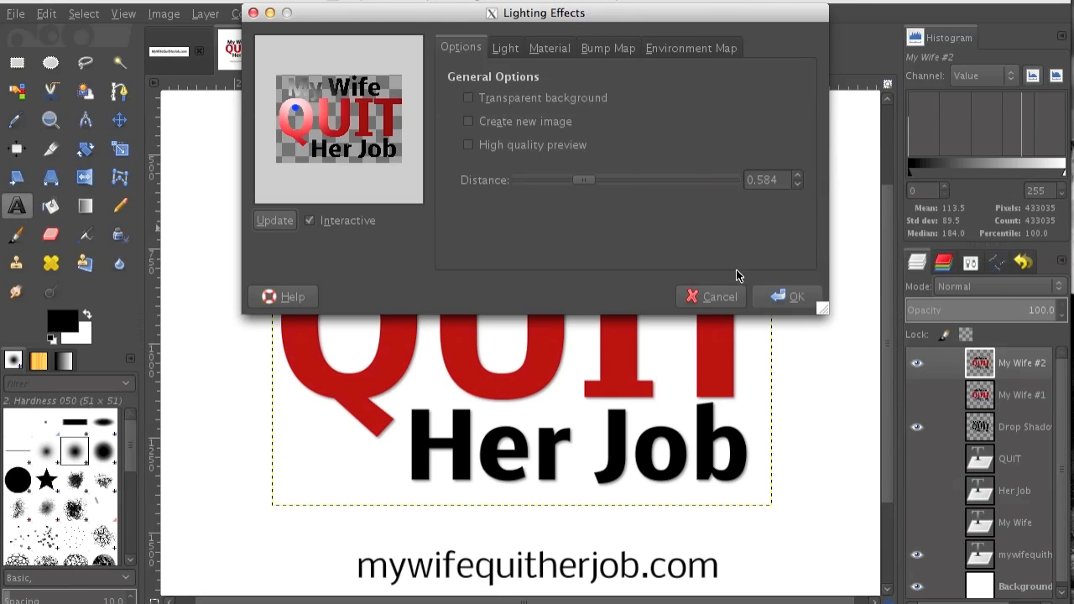
drag(300, 114, 332, 116)
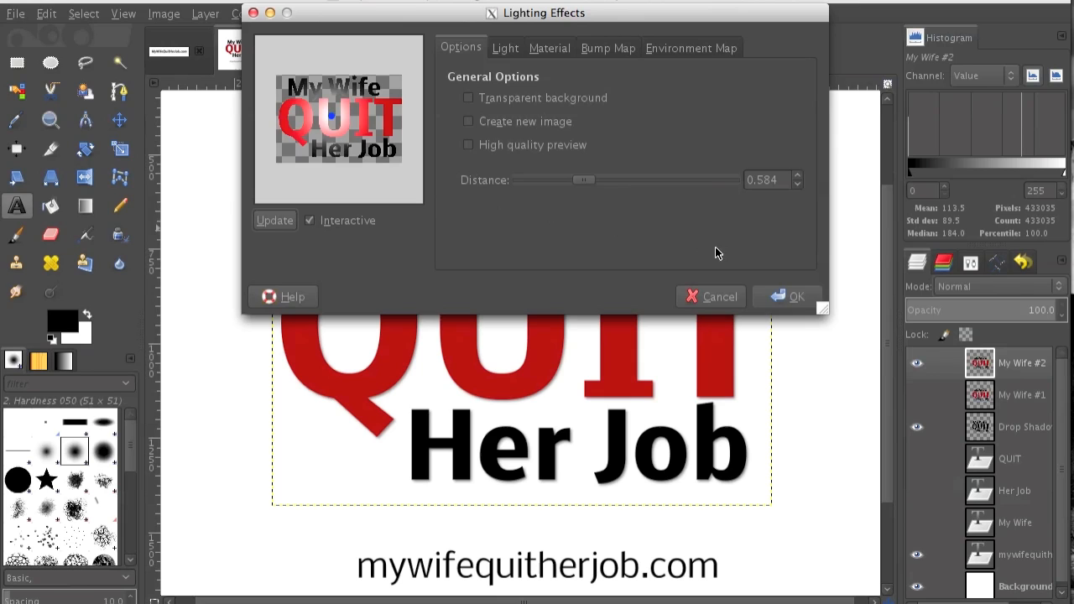
click(783, 295)
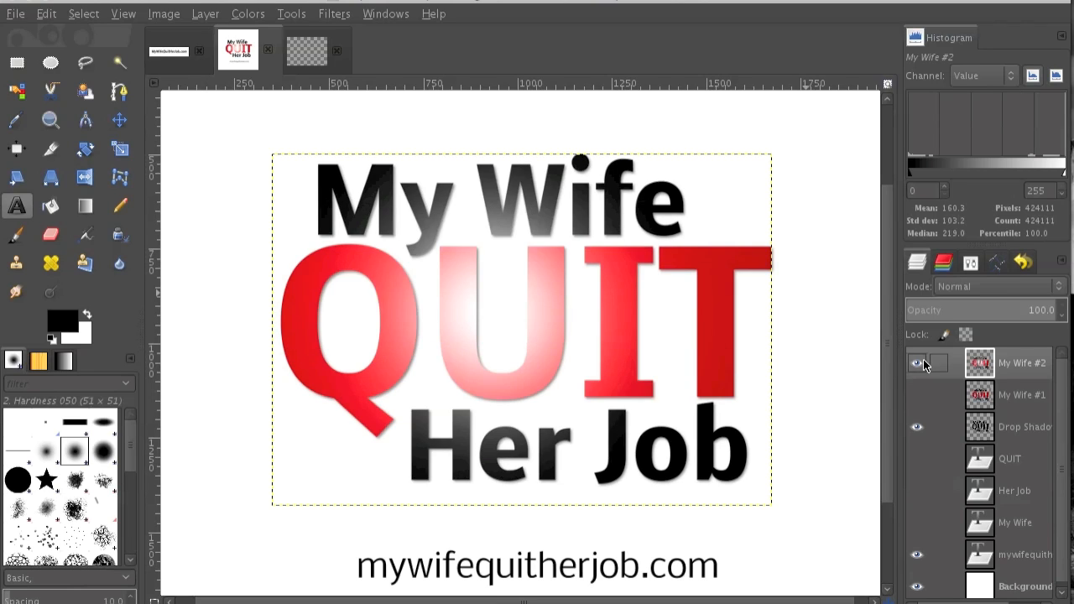
Show the My Wife #1 layer again and reduce the opacity of the lit My Wife #2 layer to 30.
click(917, 394)
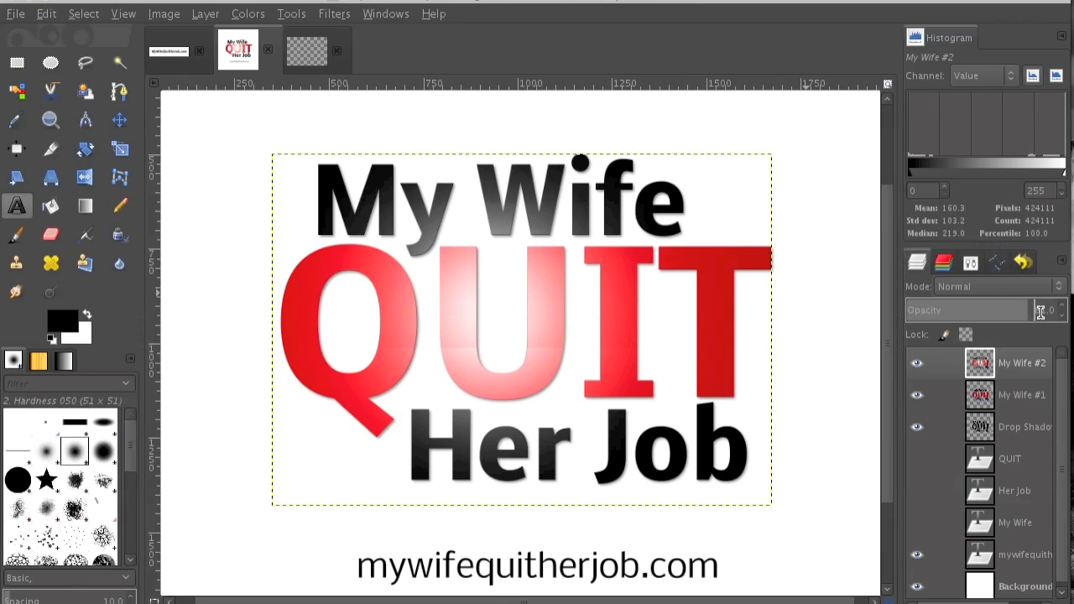
scroll(1040, 312, down, 3)
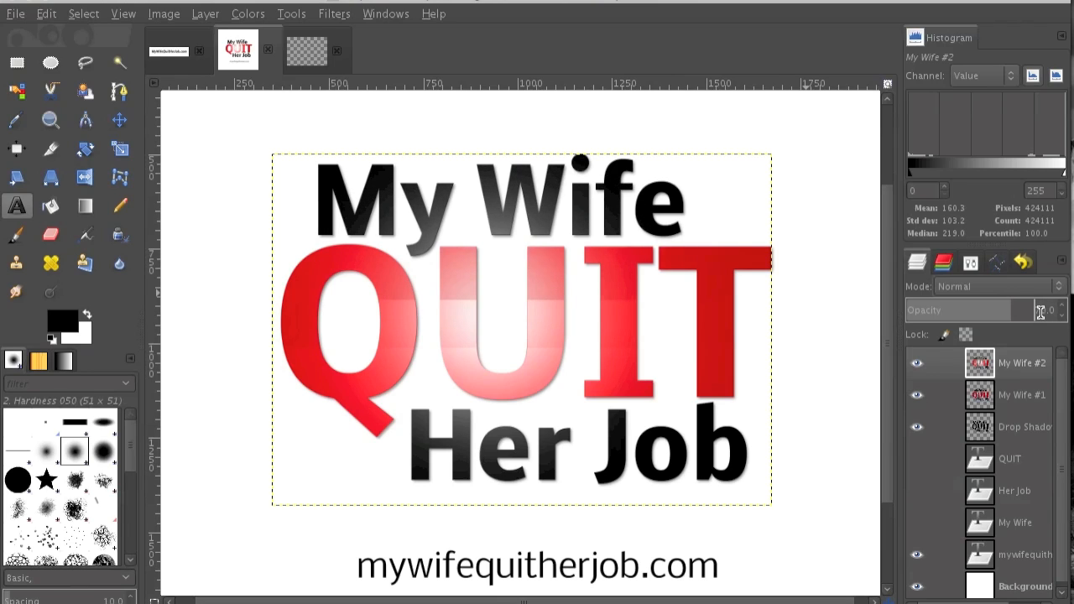
scroll(1040, 312, down, 1)
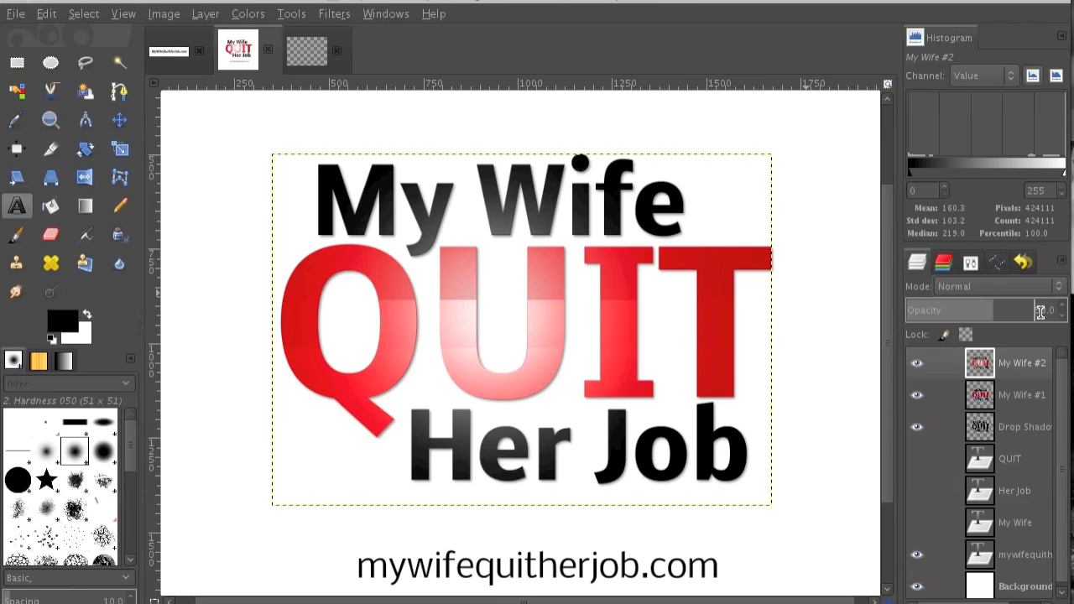
scroll(1040, 312, down, 2)
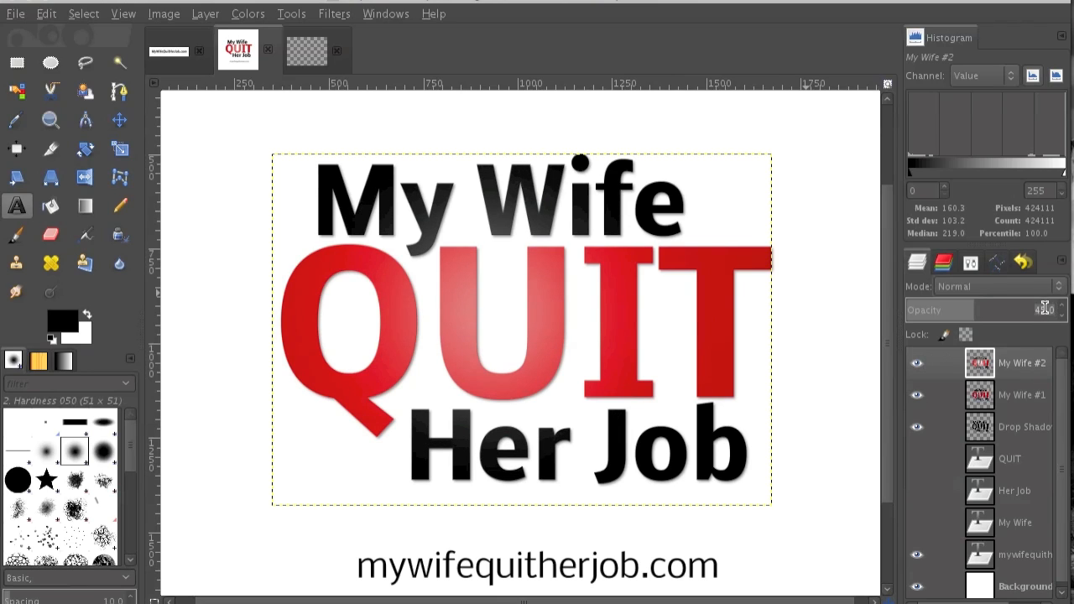
key(Return)
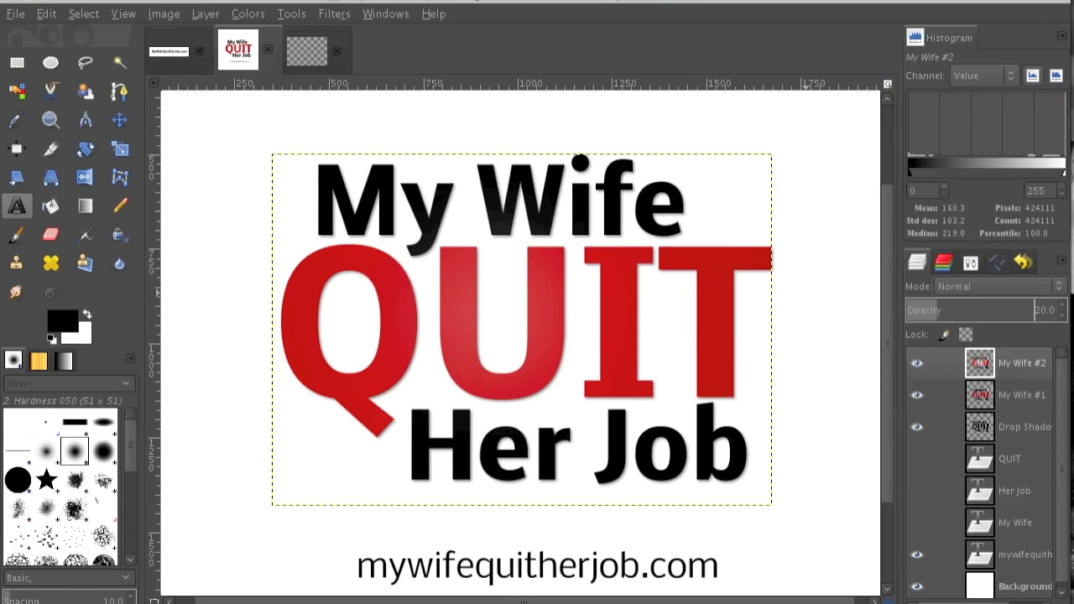
key(Return)
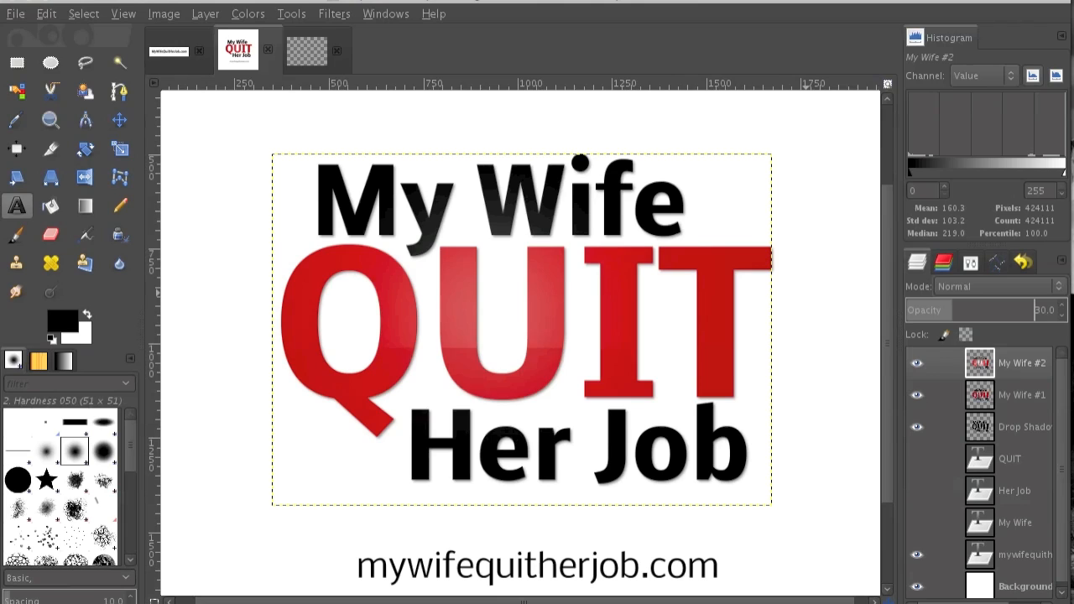
click(917, 363)
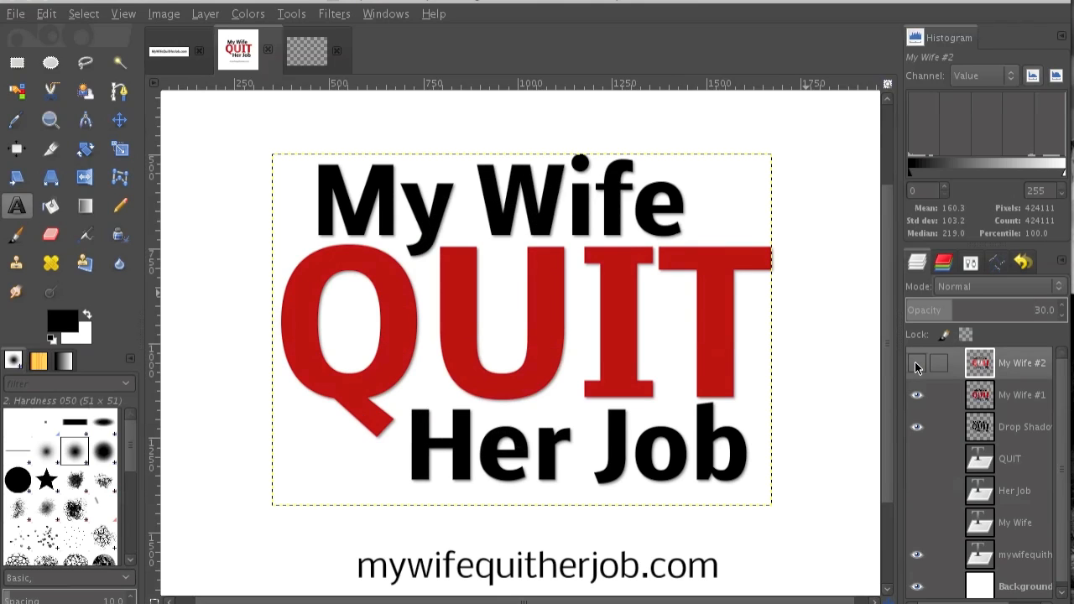
click(916, 365)
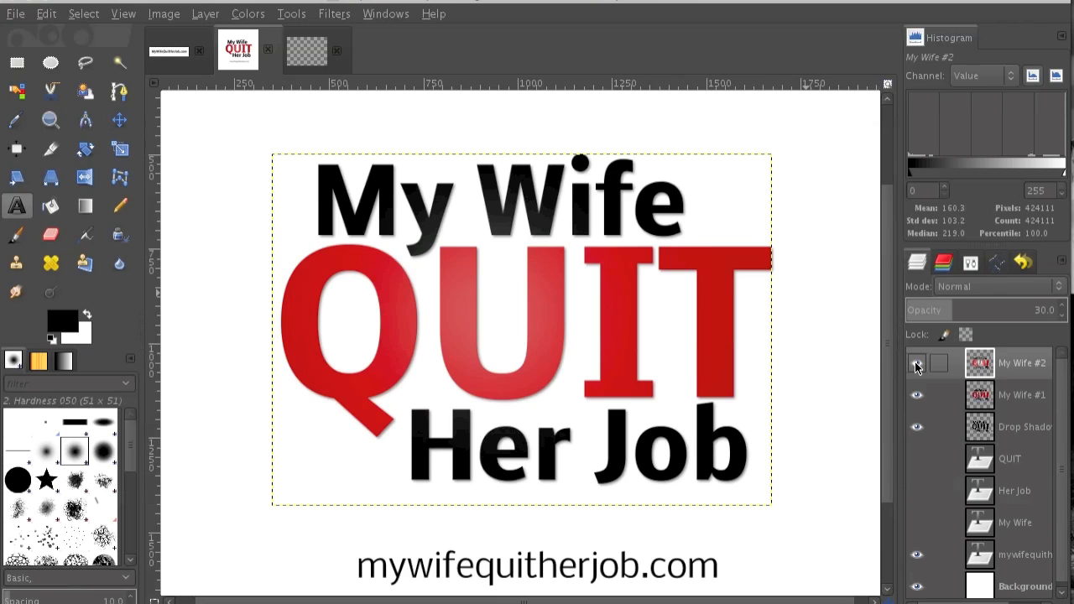
Make the Background layer active with the Move tool and toggle the My Wife #2 layer's visibility to compare the lighting effect.
click(119, 120)
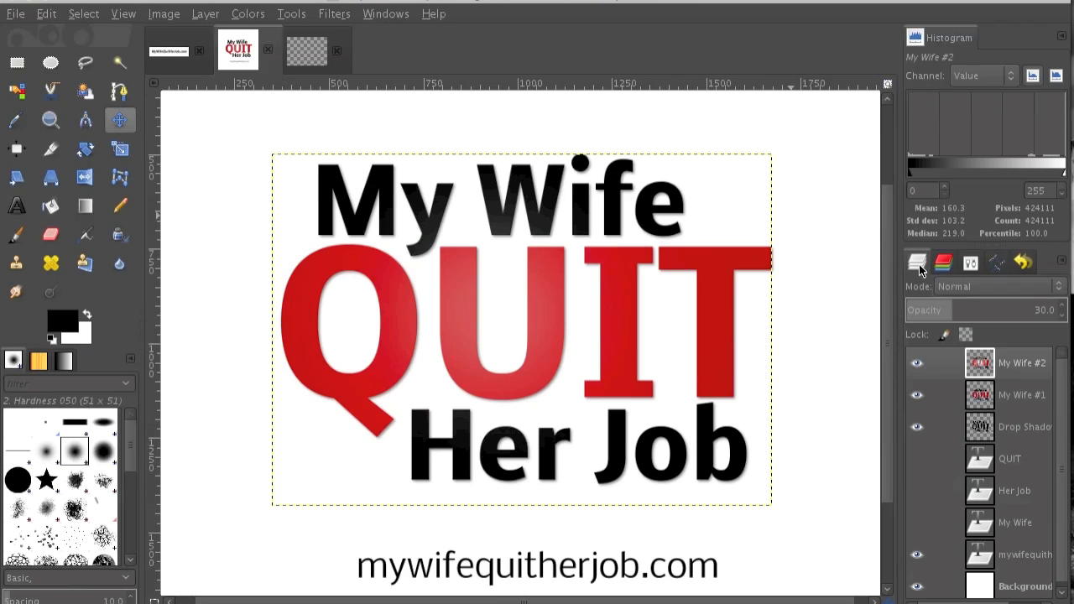
click(979, 592)
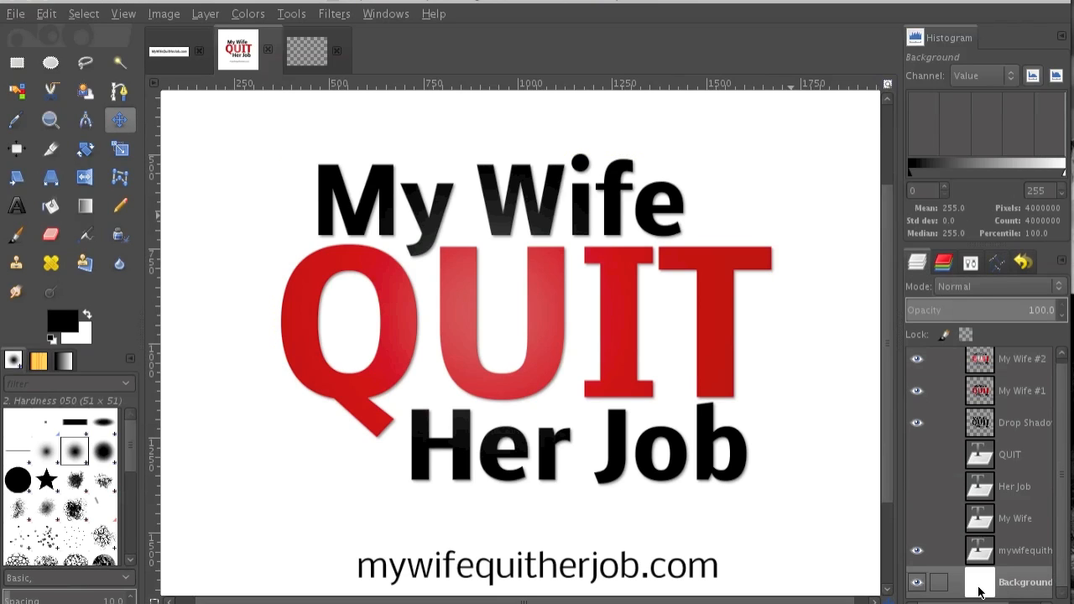
click(916, 360)
click(917, 359)
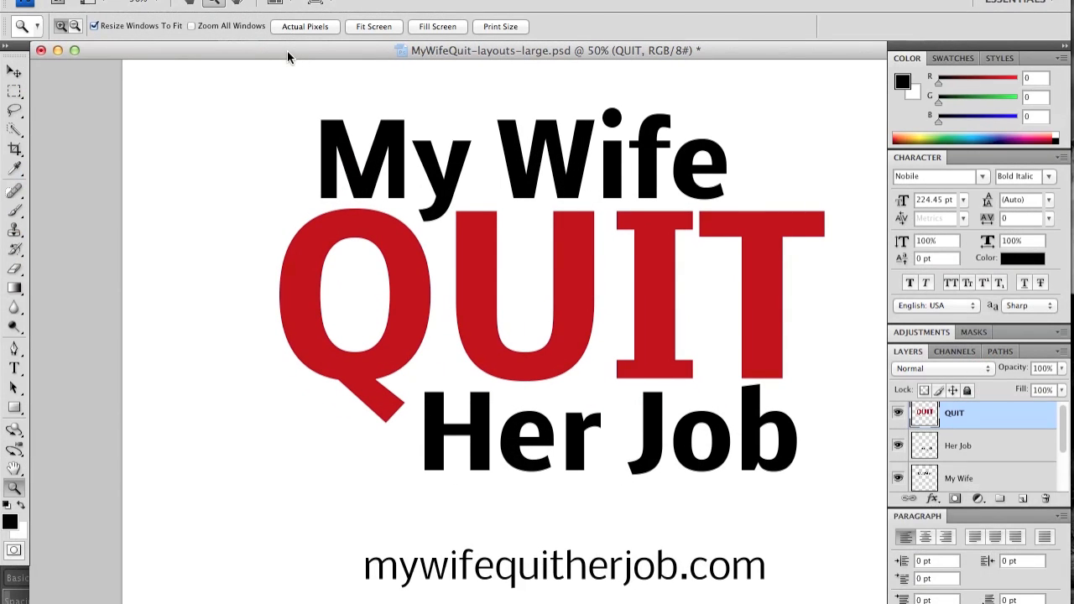
Switch to Photoshop and add a drop shadow to the QUIT layer with a 132° angle and 3 px distance.
click(958, 446)
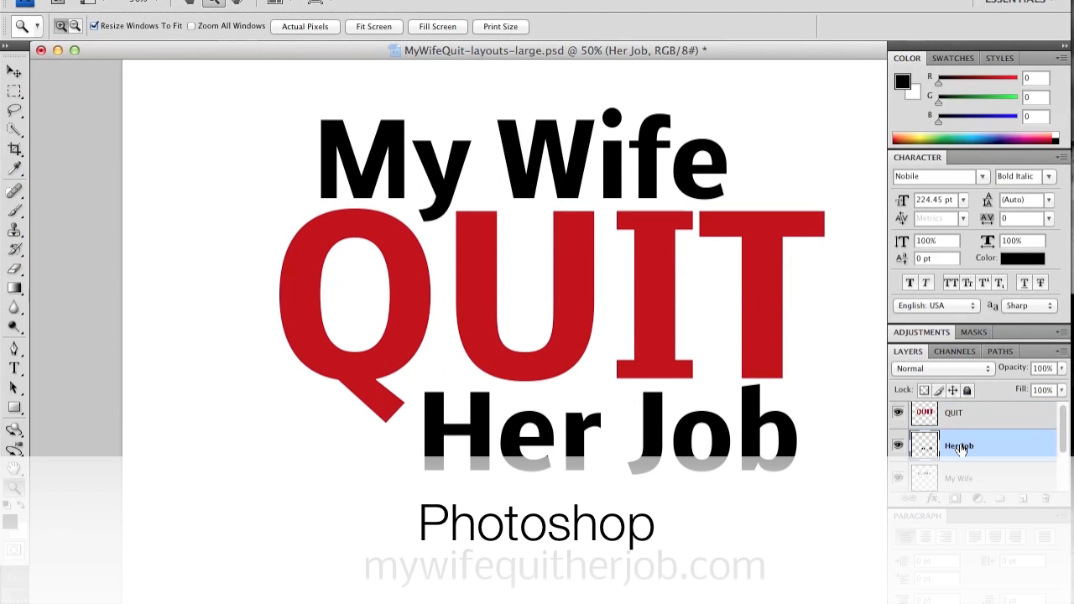
click(959, 420)
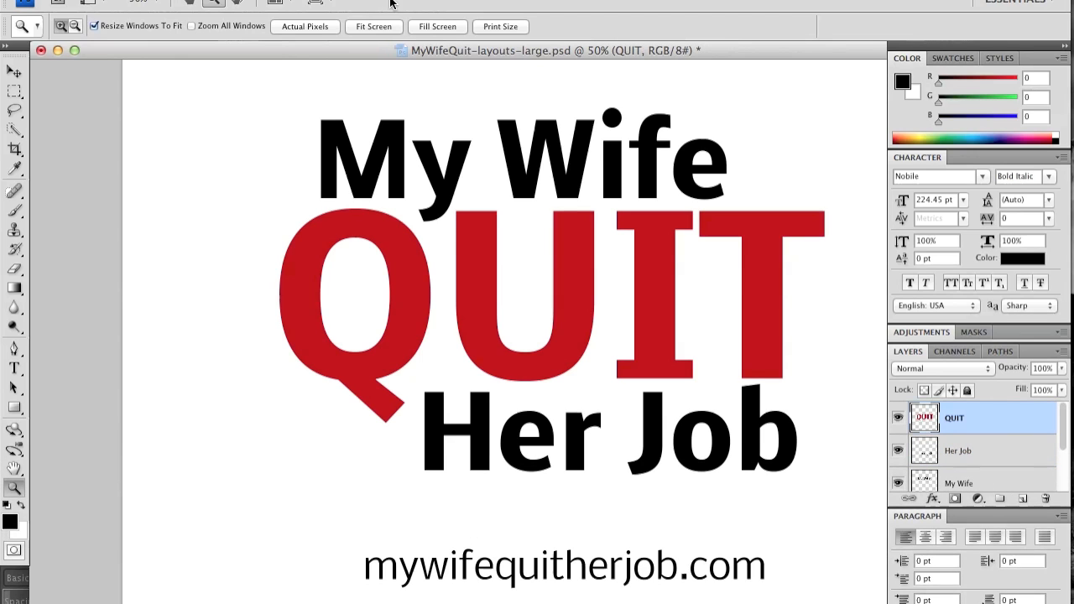
click(258, 0)
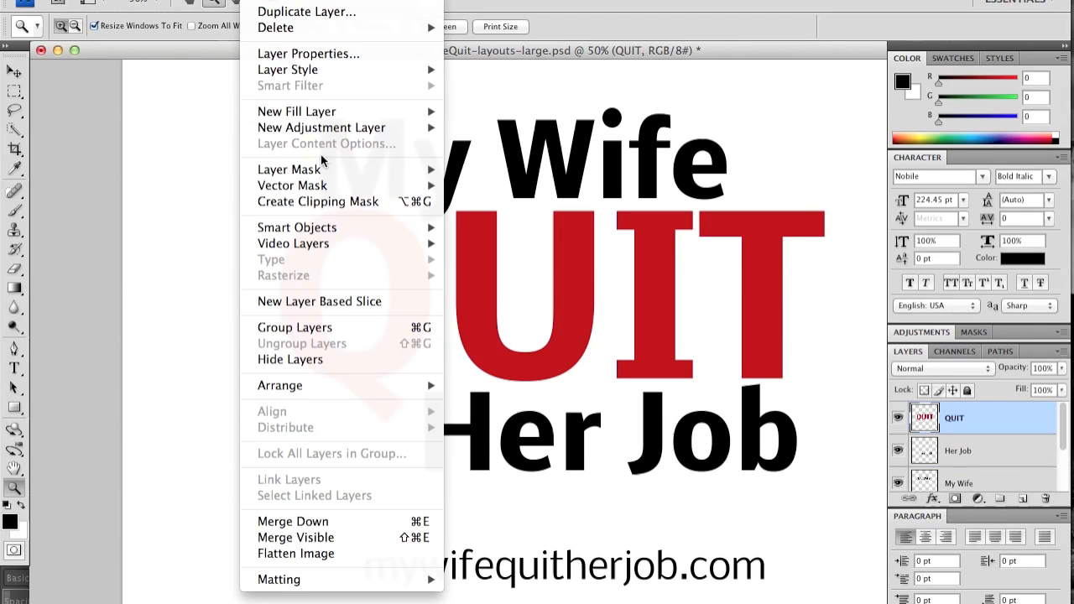
mouse_move(319, 171)
mouse_move(315, 72)
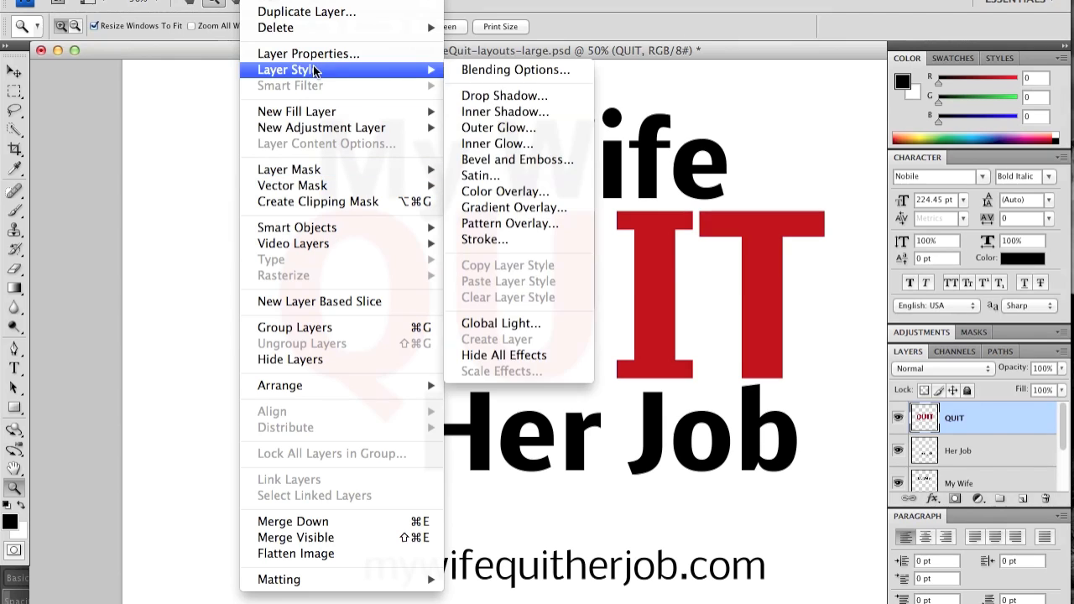
click(503, 101)
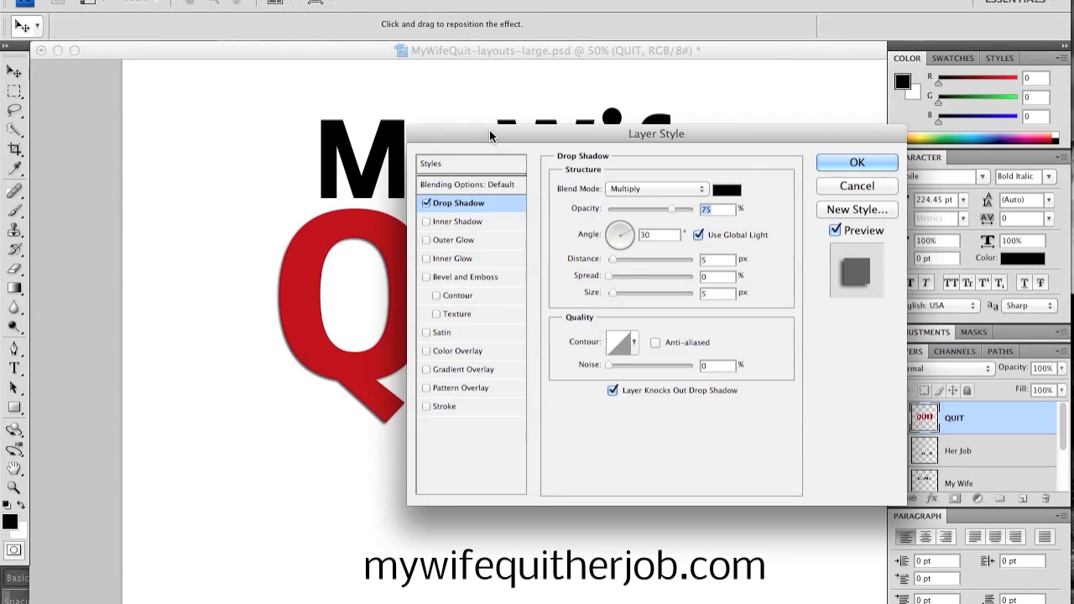
drag(491, 132, 523, 341)
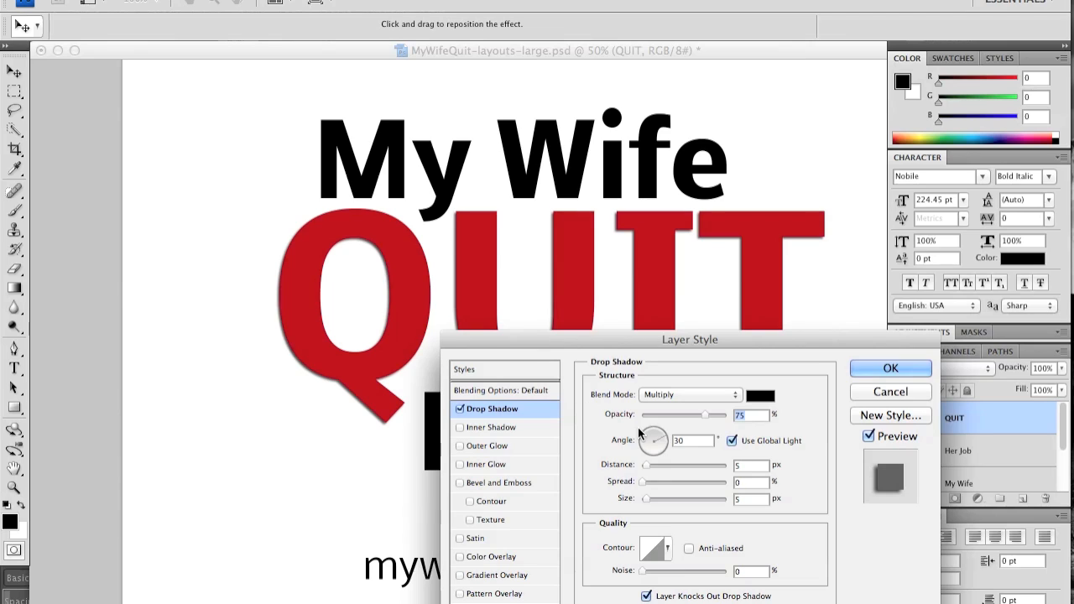
drag(661, 437, 648, 439)
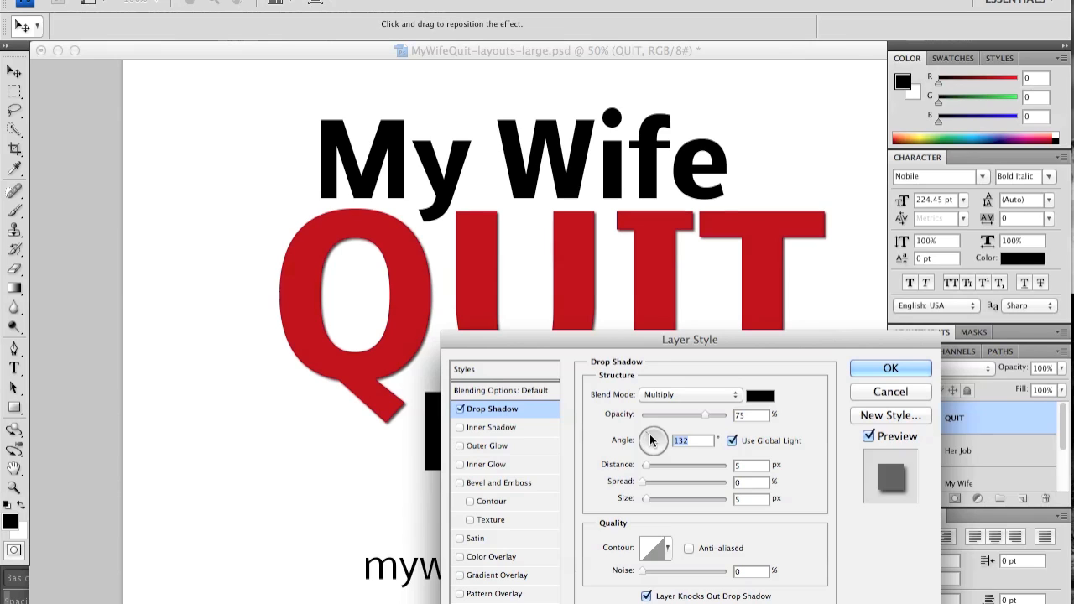
click(762, 466)
key(Down)
key(Down)
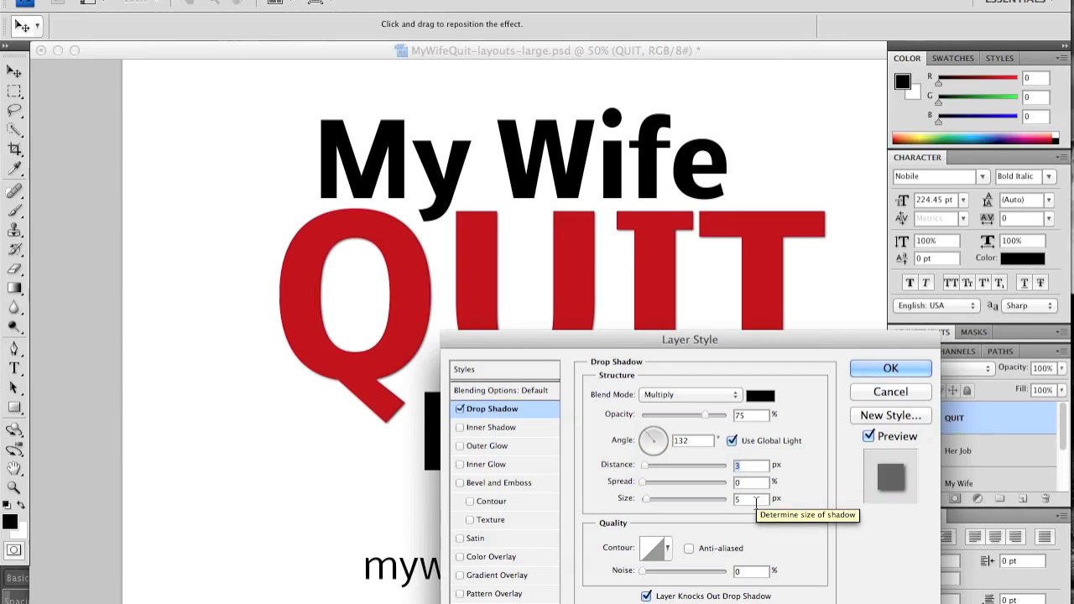
Enable Bevel and Emboss on the QUIT layer and shorten the distance of its drop shadow.
click(459, 484)
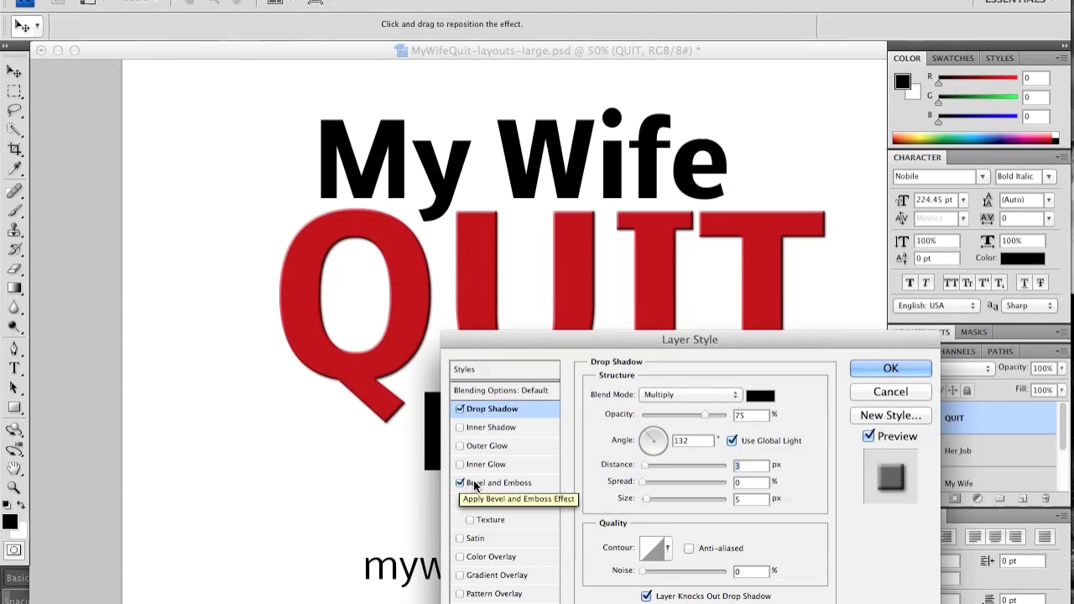
click(686, 464)
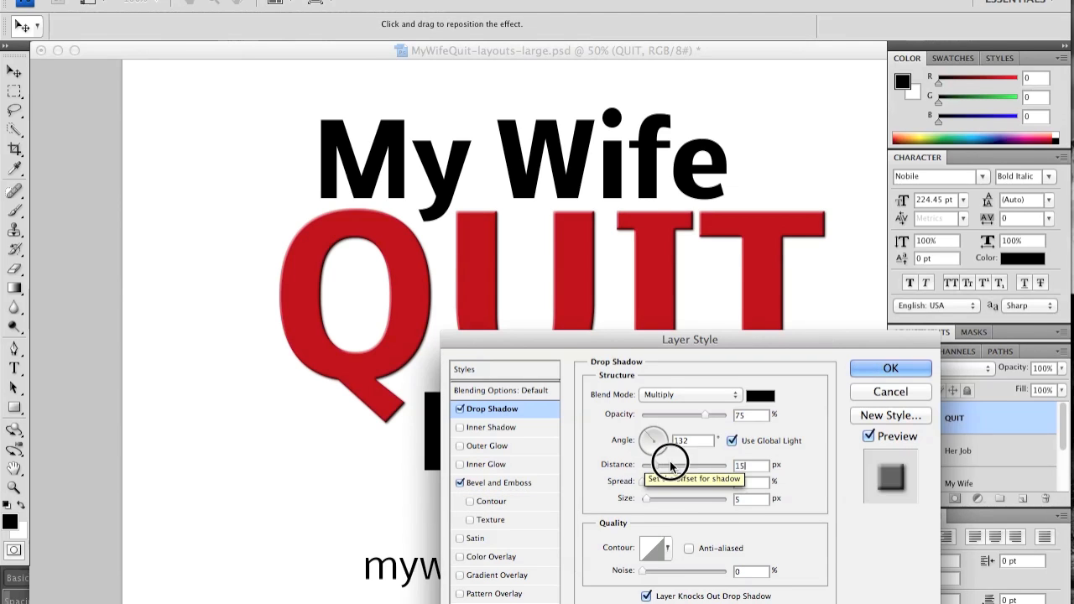
drag(686, 464, 625, 465)
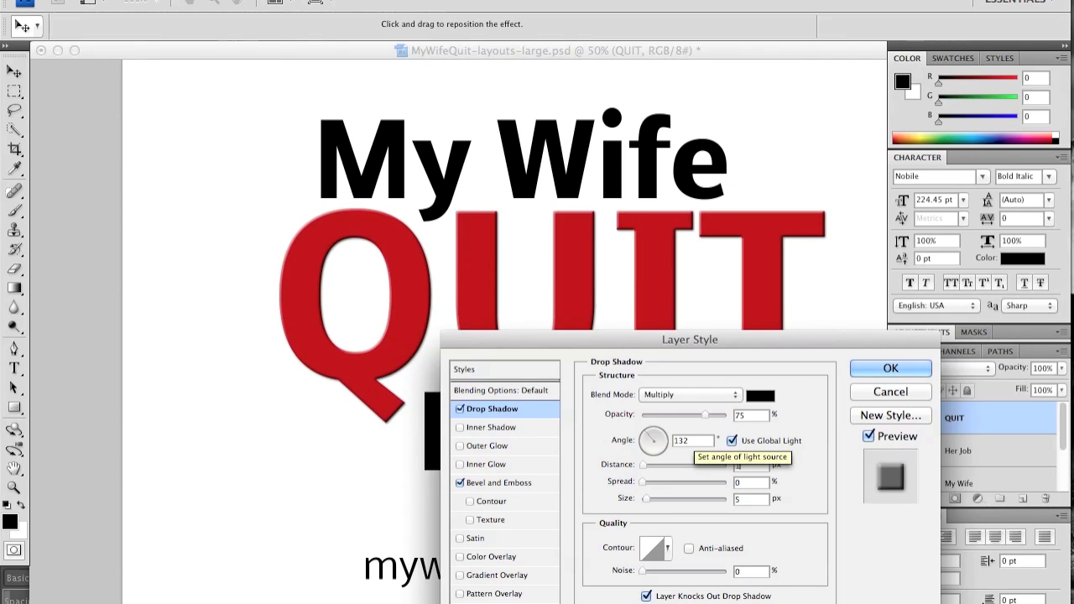
Set the QUIT bevel's depth to 21% and size to 62 px, and compare the result with the preview off and on.
click(498, 482)
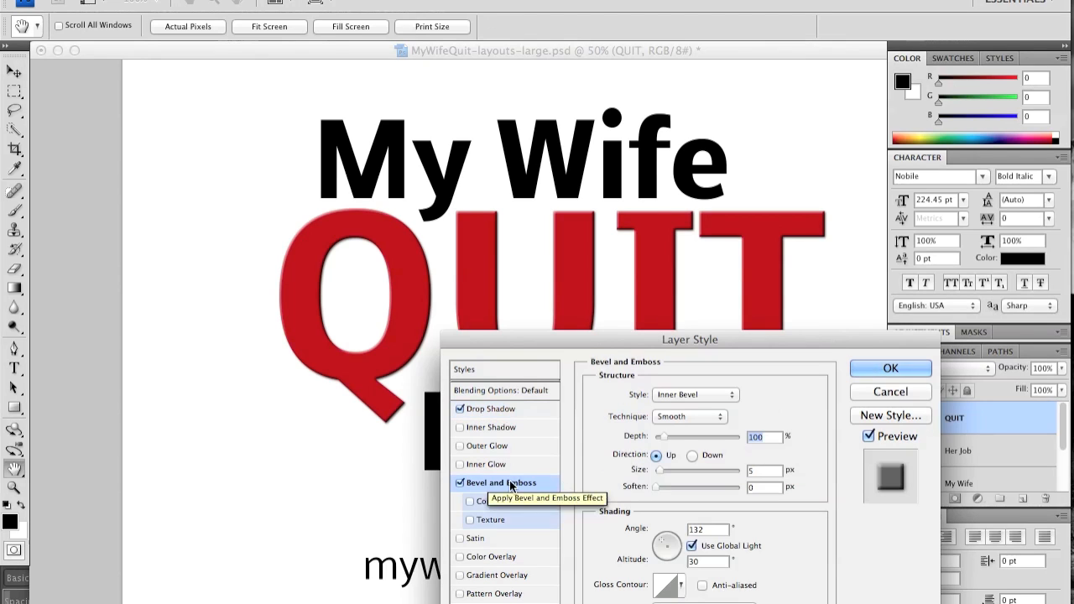
drag(667, 435, 751, 444)
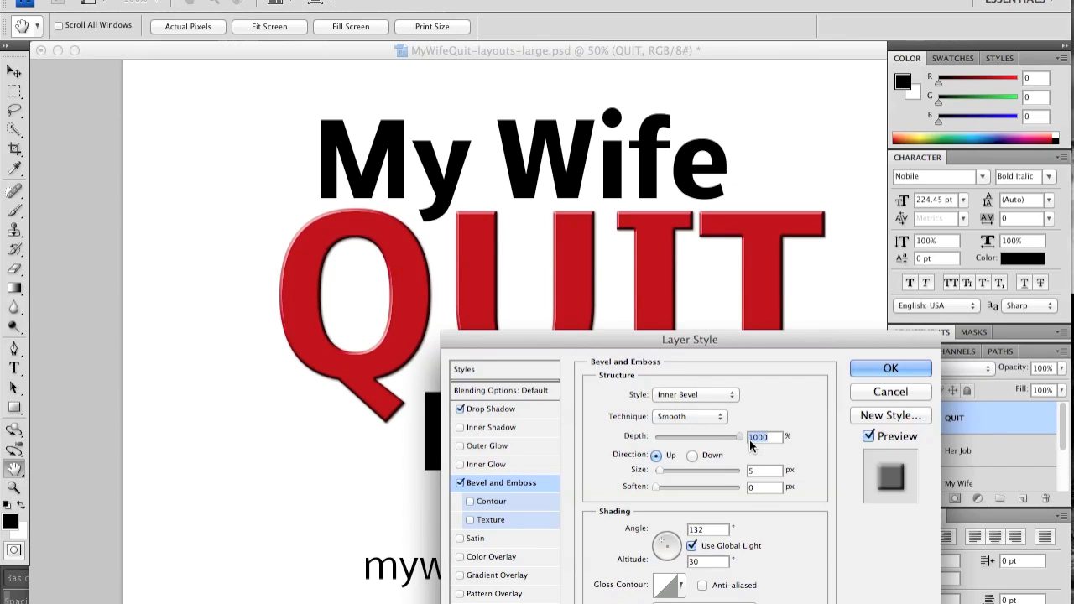
drag(660, 470, 683, 472)
drag(737, 436, 657, 435)
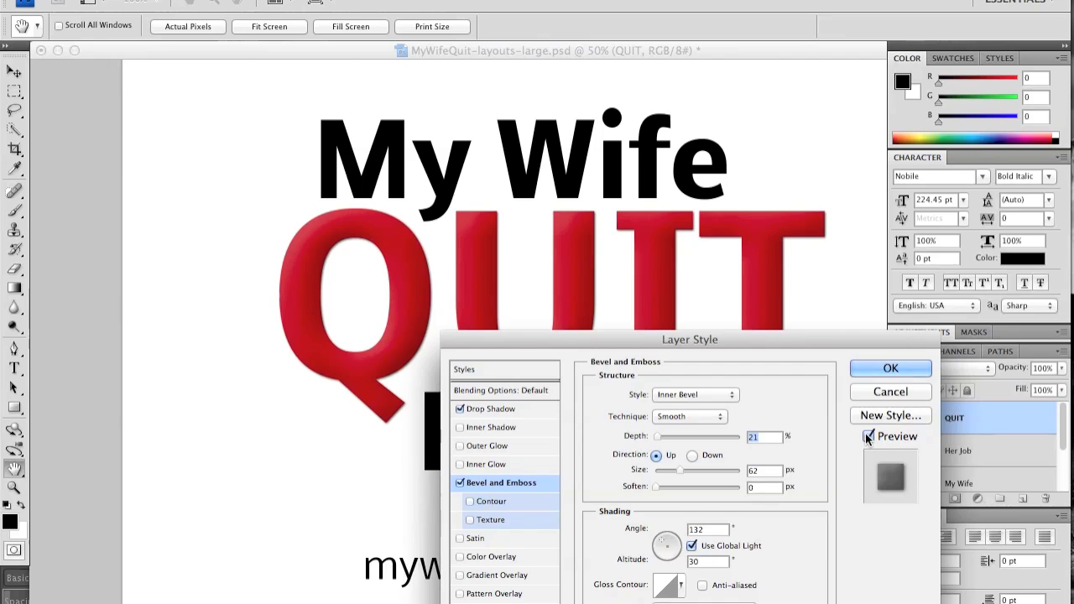
click(868, 436)
click(869, 436)
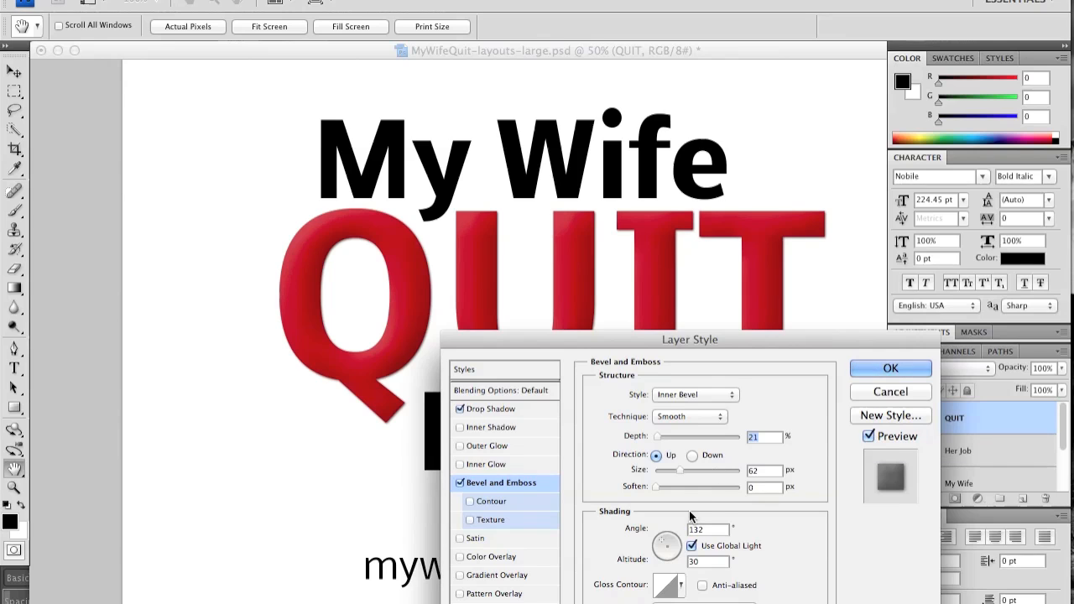
Try an Outer Glow on the QUIT layer, remove it, and apply the drop shadow and bevel styles.
drag(690, 341, 828, 135)
drag(616, 159, 748, 200)
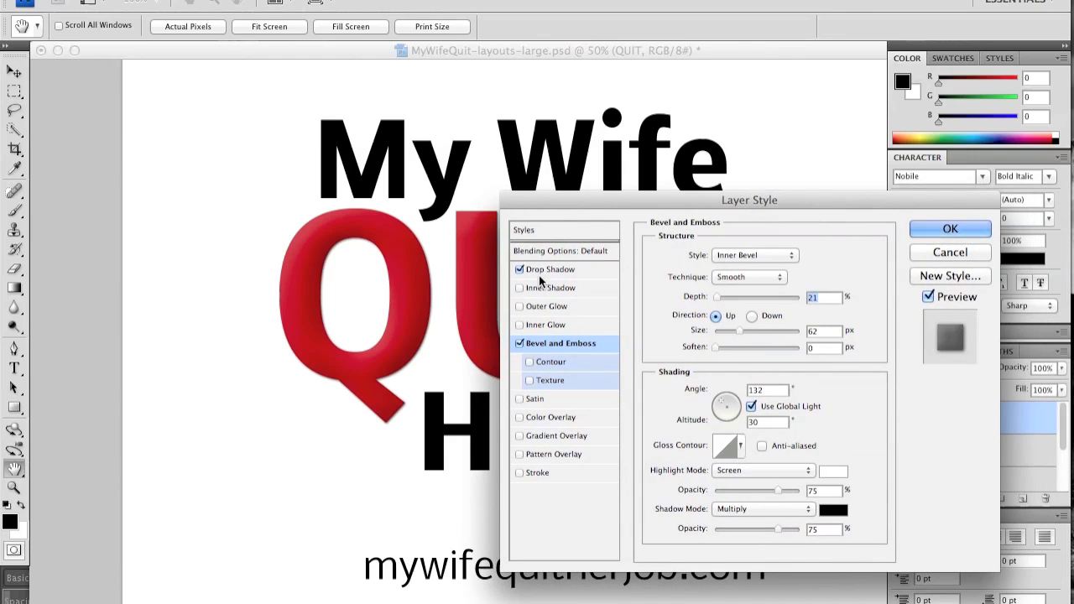
click(519, 306)
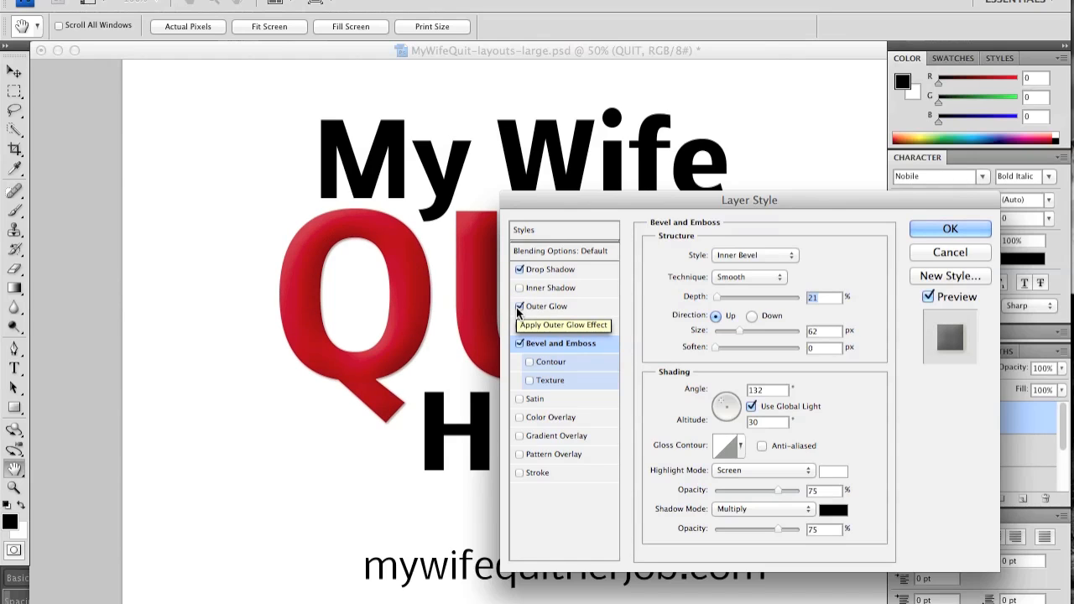
click(519, 307)
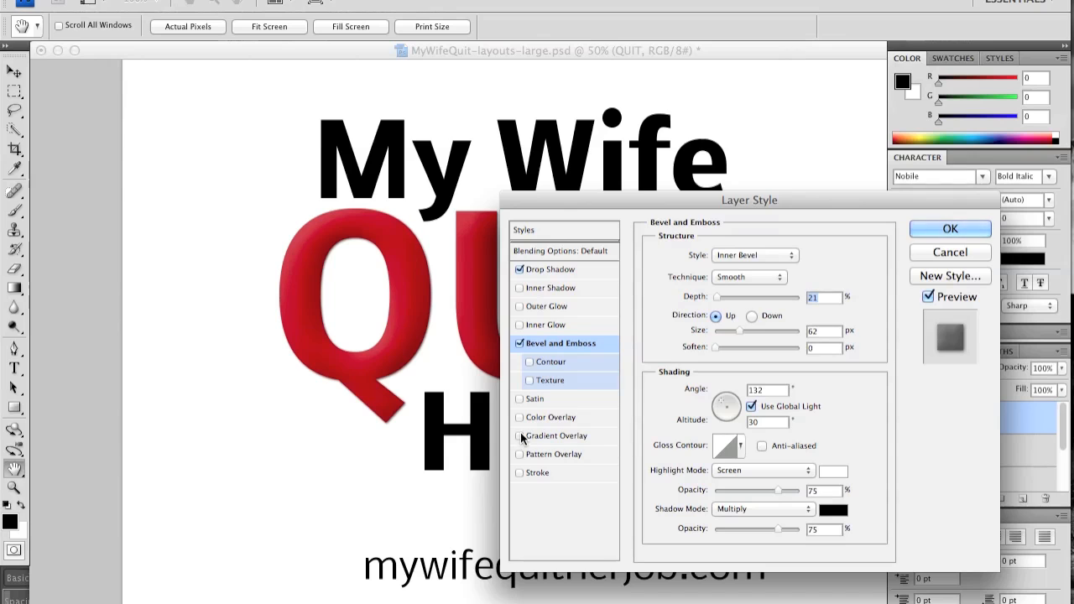
click(949, 228)
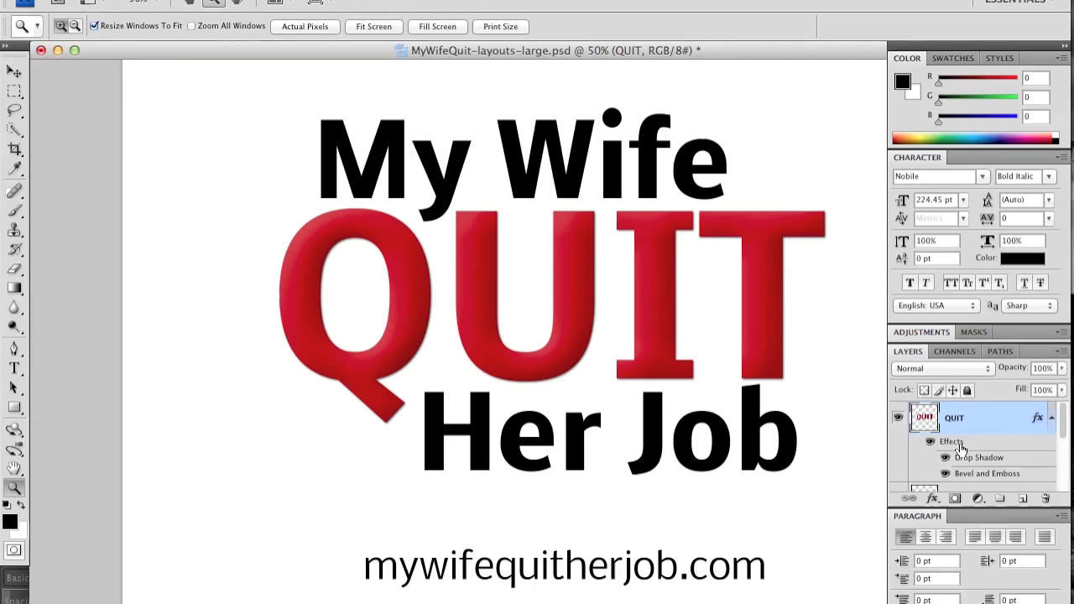
Collapse the QUIT layer's effects and add a Gradient Overlay at 50% opacity to the My Wife layer.
click(1049, 417)
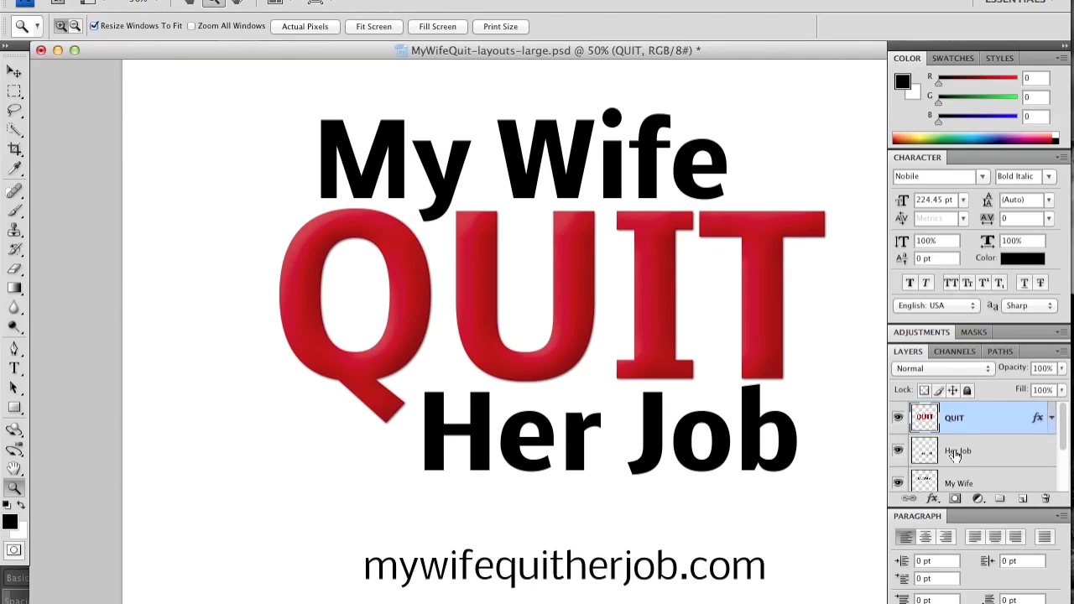
click(950, 481)
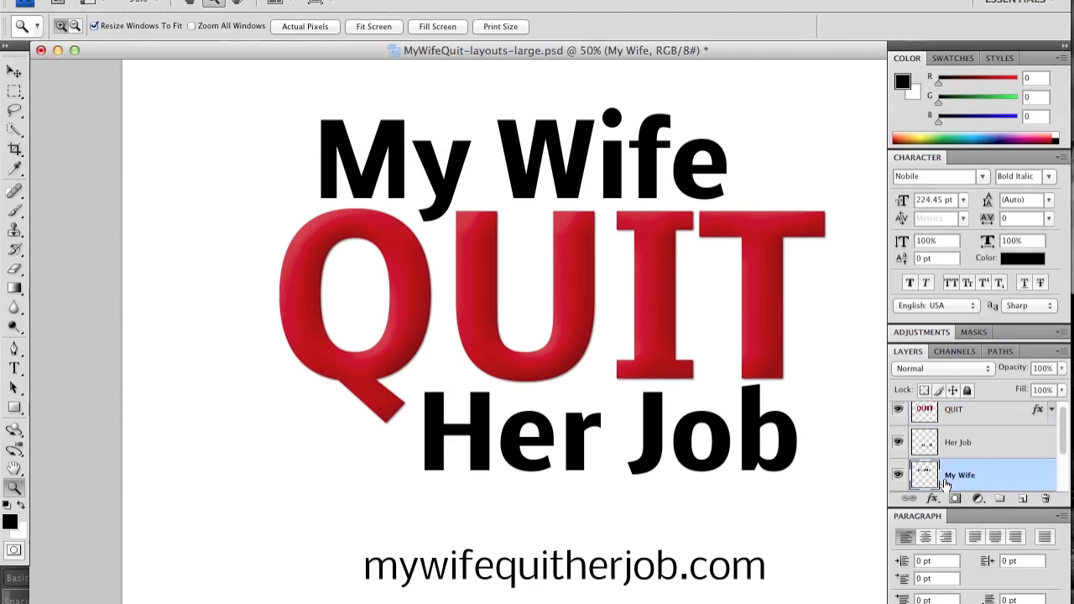
click(303, 0)
mouse_move(267, 0)
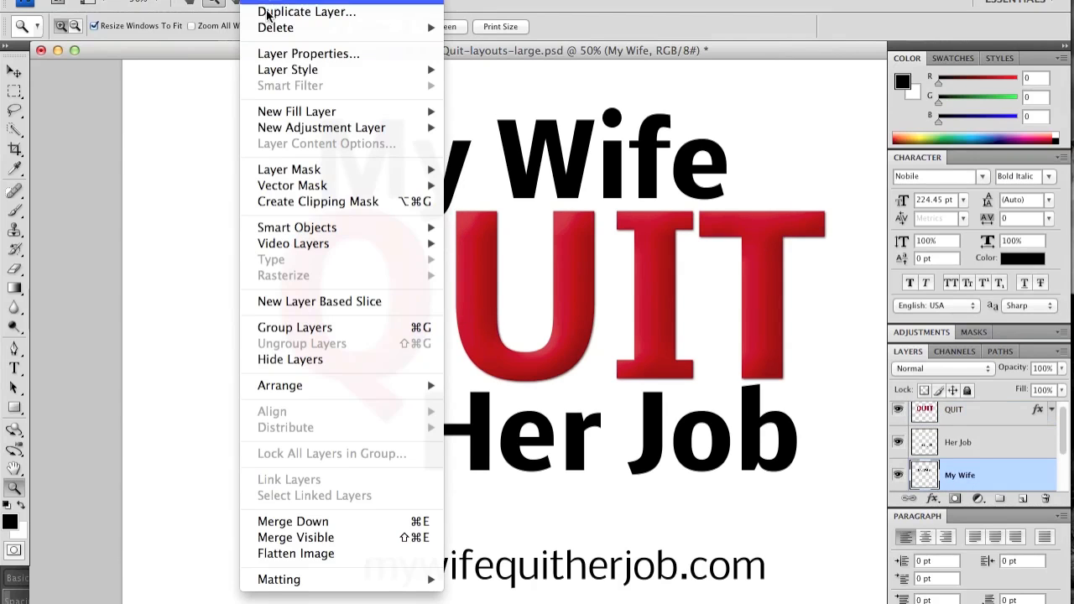
mouse_move(330, 69)
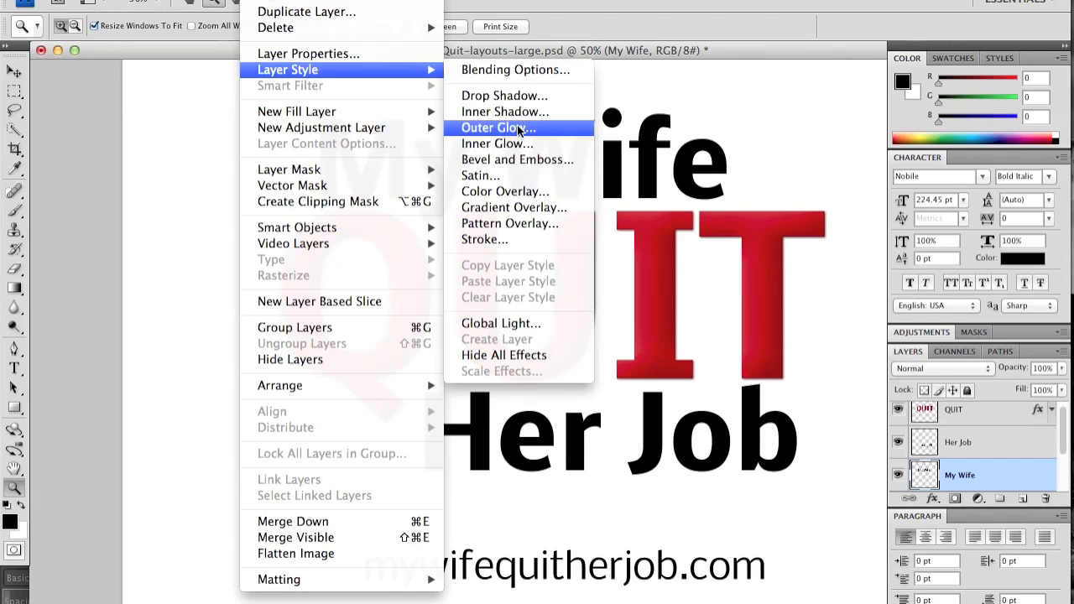
click(492, 210)
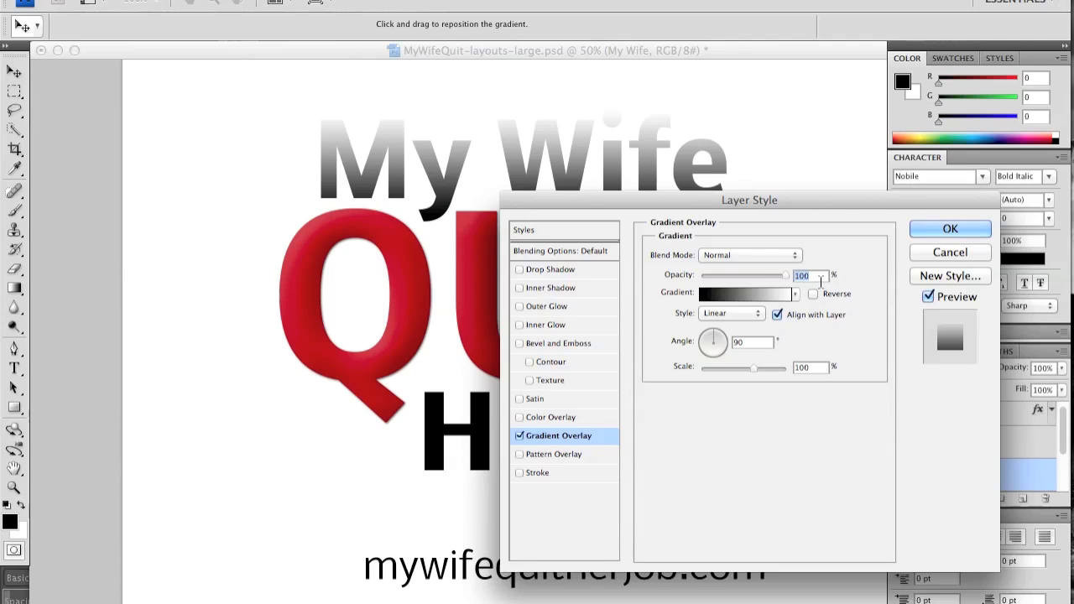
text(50)
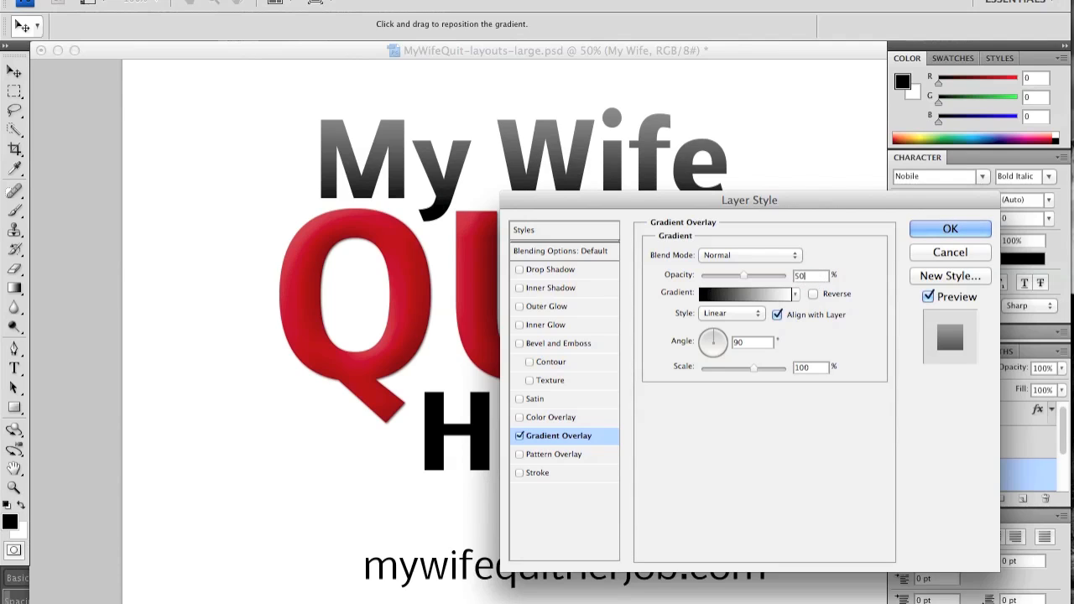
Add a drop shadow with 1 px distance and 1 px size to the My Wife layer and apply its layer styles.
click(545, 270)
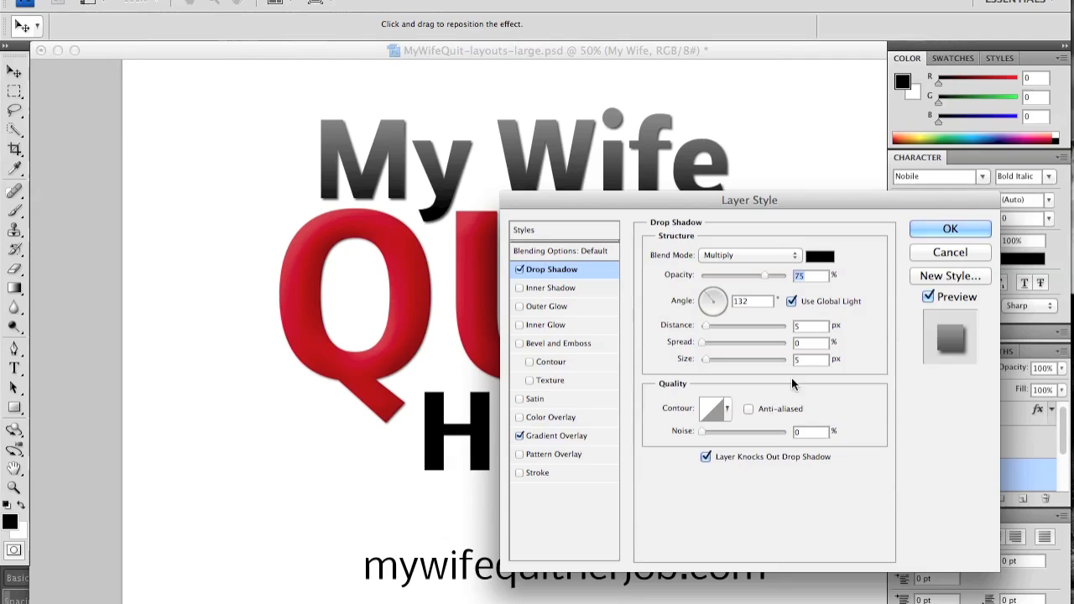
click(818, 327)
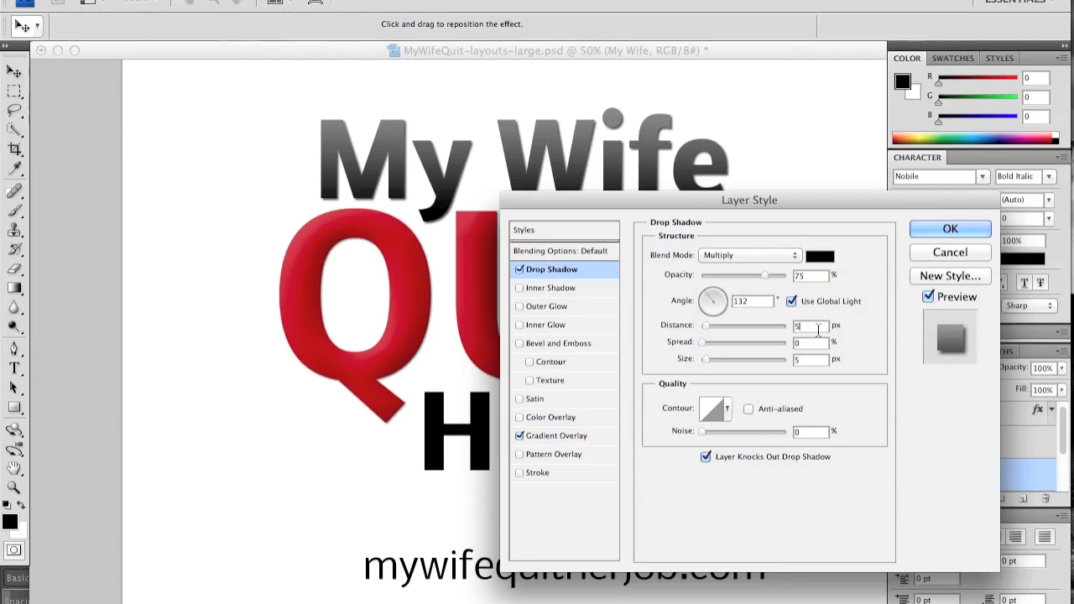
key(Down)
key(Down)
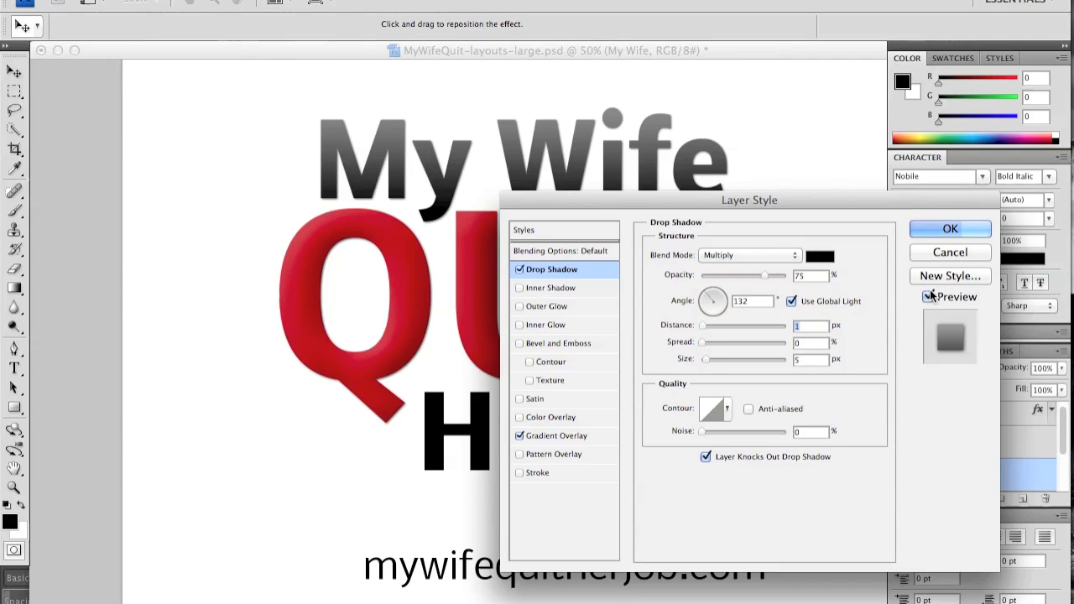
click(814, 360)
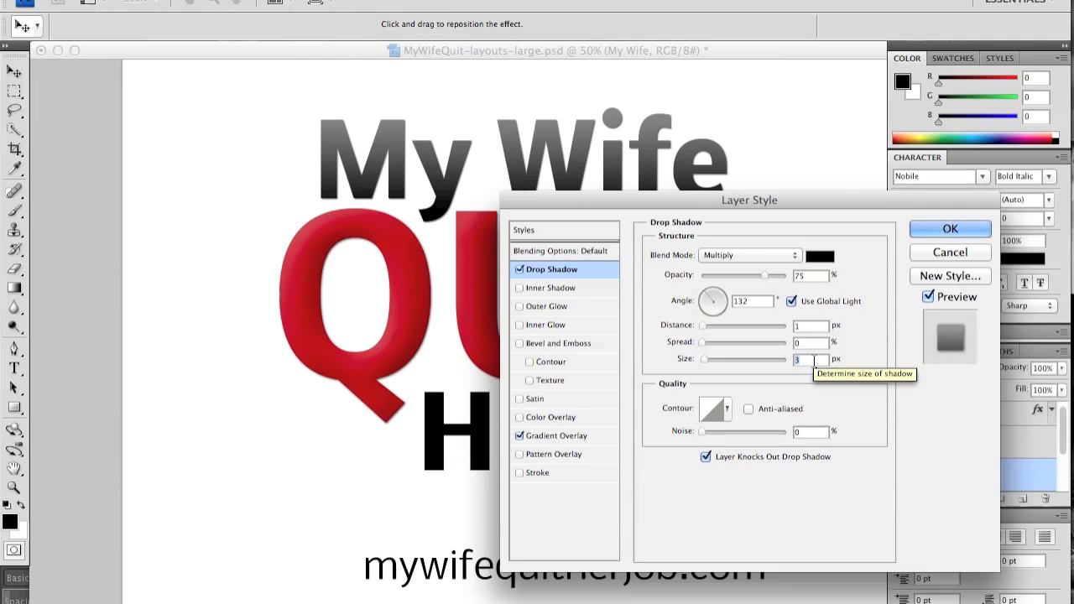
key(Down)
key(Down)
key(Down)
key(Down)
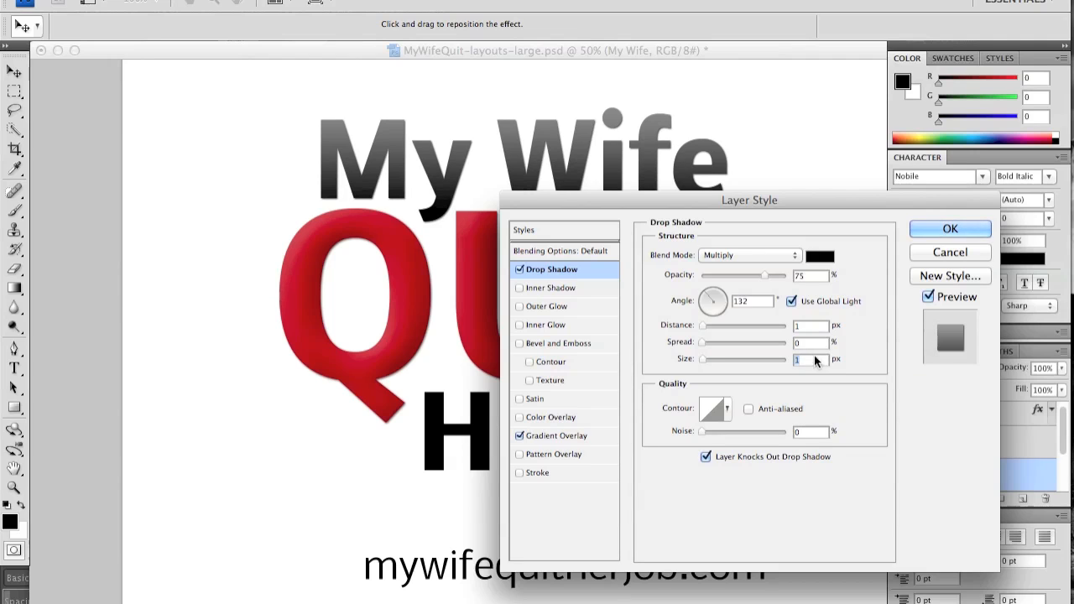
click(950, 229)
key(z)
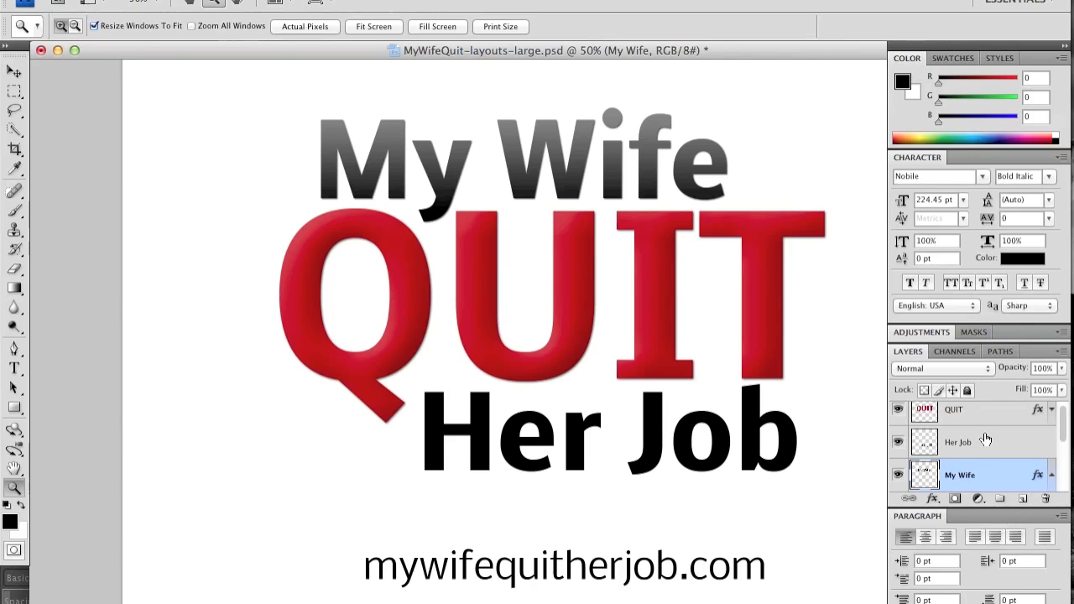
scroll(986, 453, down, 1)
scroll(986, 453, down, 3)
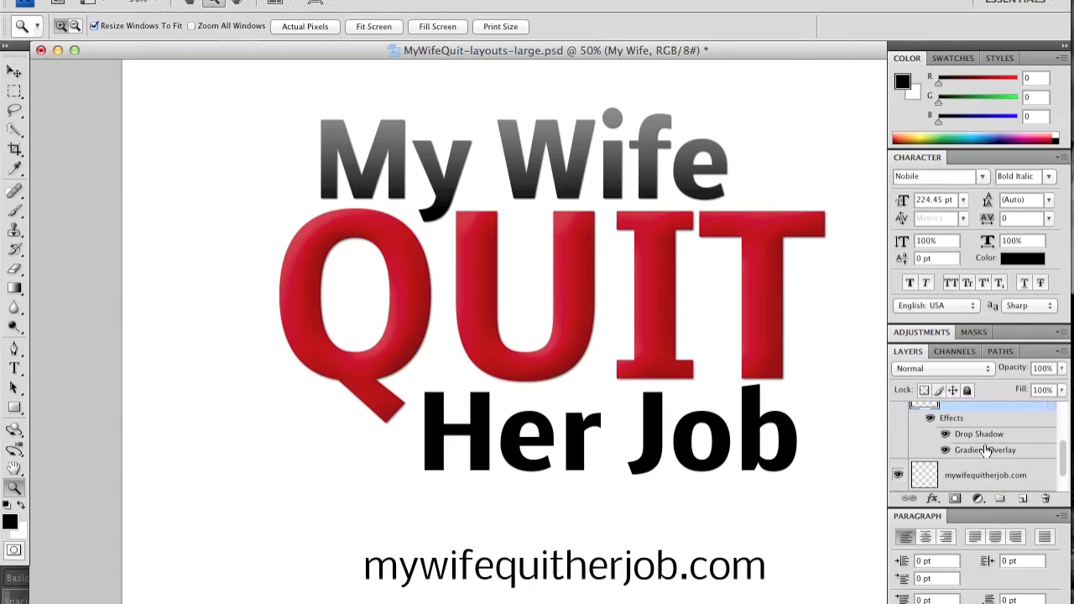
Copy the My Wife layer's drop shadow and gradient overlay effects onto the Her Job layer.
scroll(986, 453, up, 2)
scroll(986, 450, up, 1)
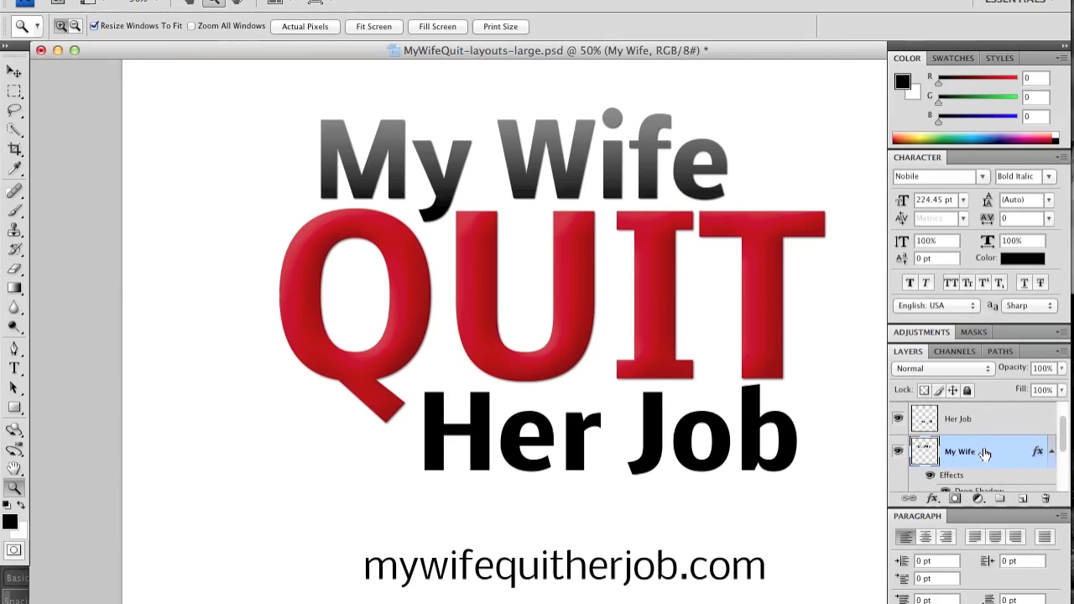
drag(952, 484, 963, 436)
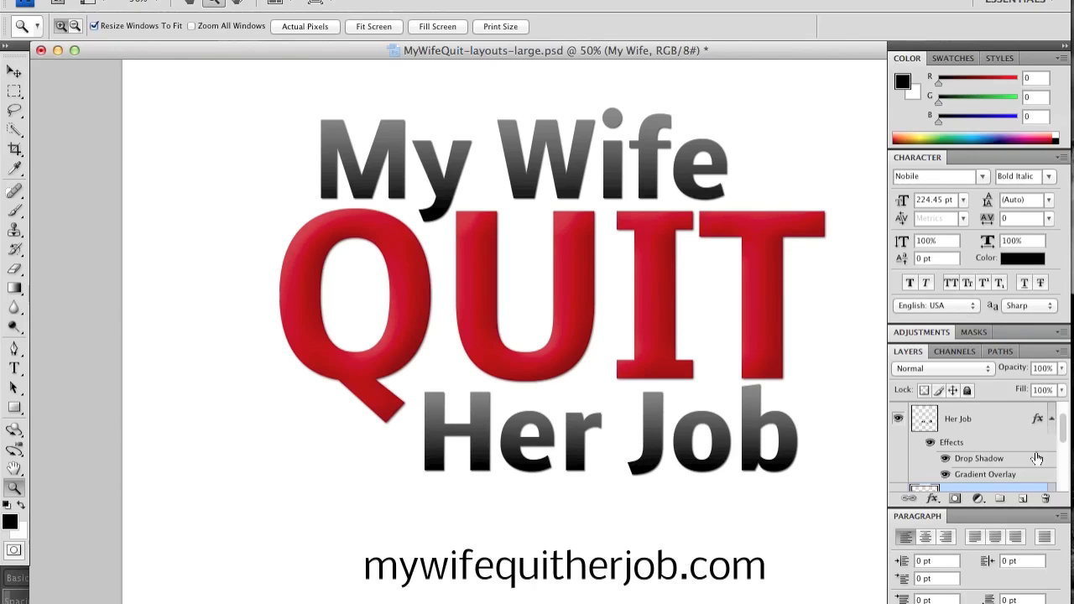
click(960, 443)
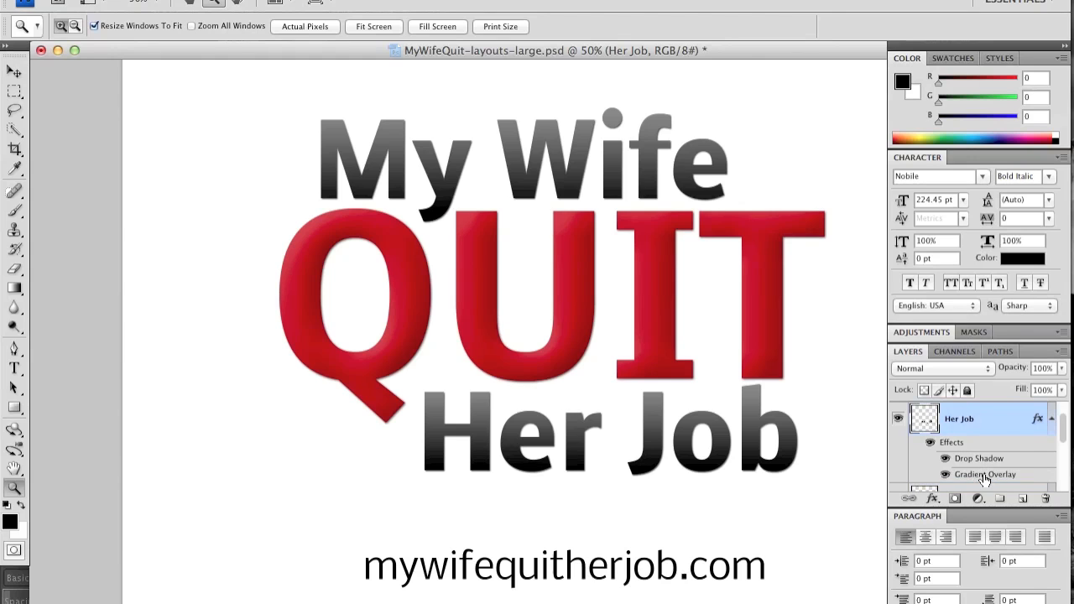
Reverse the direction of the Her Job layer's Gradient Overlay by setting its angle to -90°.
double_click(984, 475)
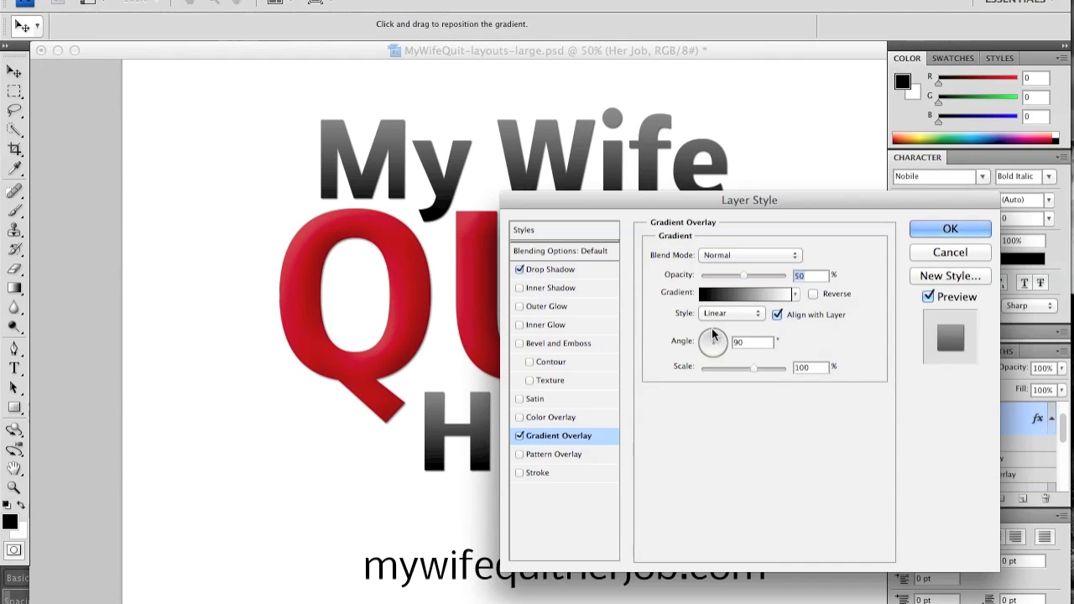
drag(712, 336, 714, 363)
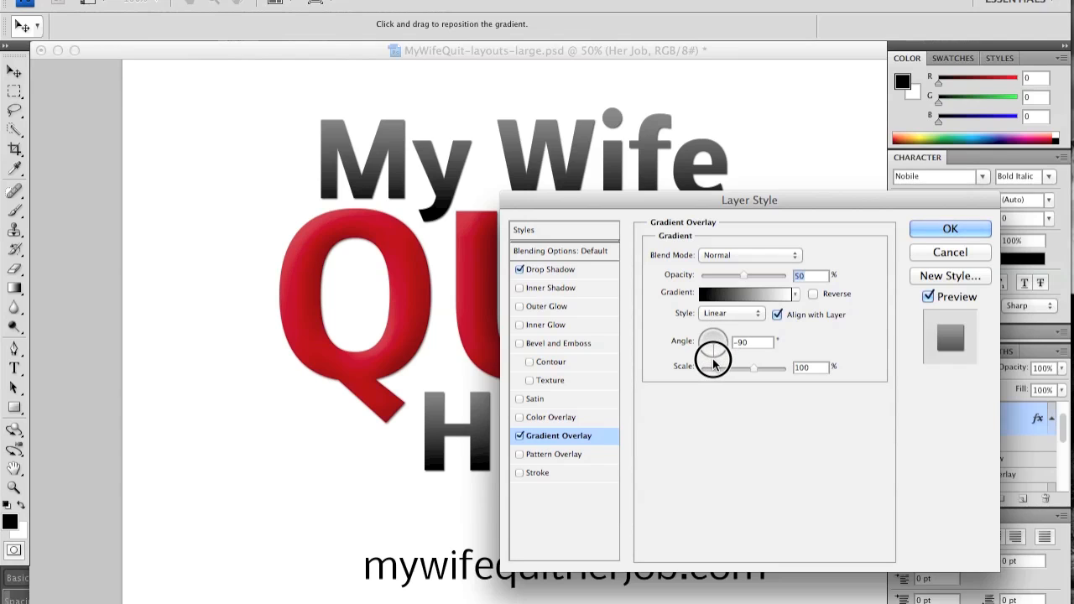
click(952, 230)
key(z)
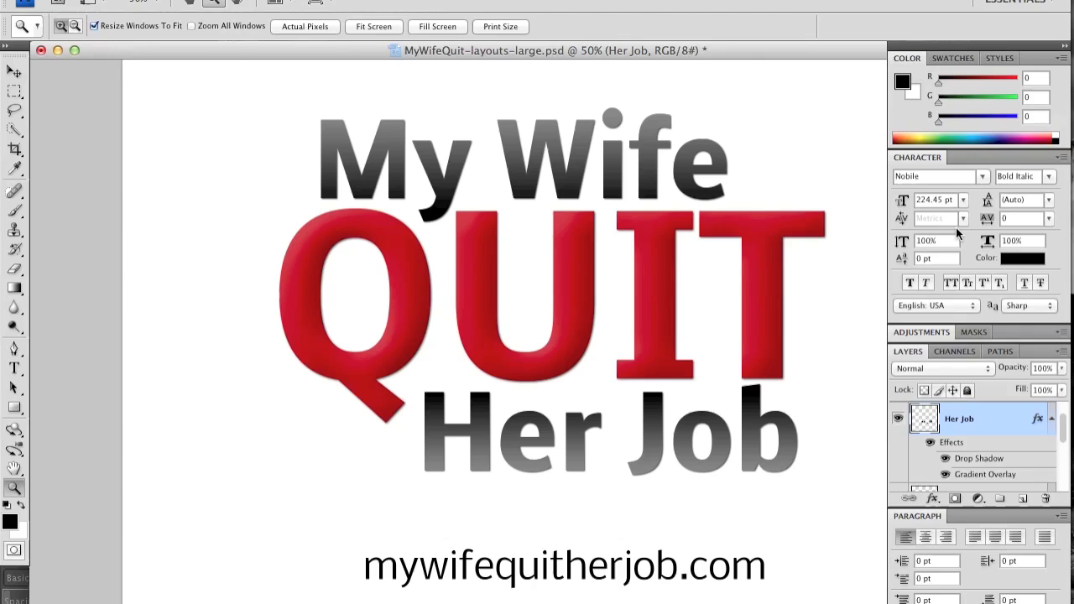
Set the opacity of the Her Job layer's Gradient Overlay to 30%.
double_click(975, 477)
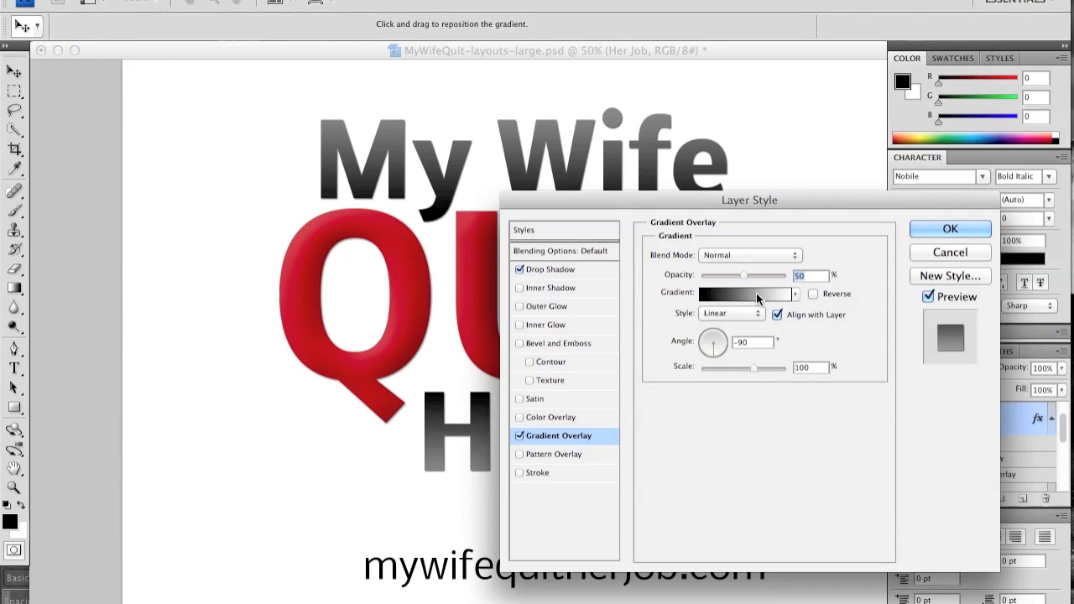
text(30)
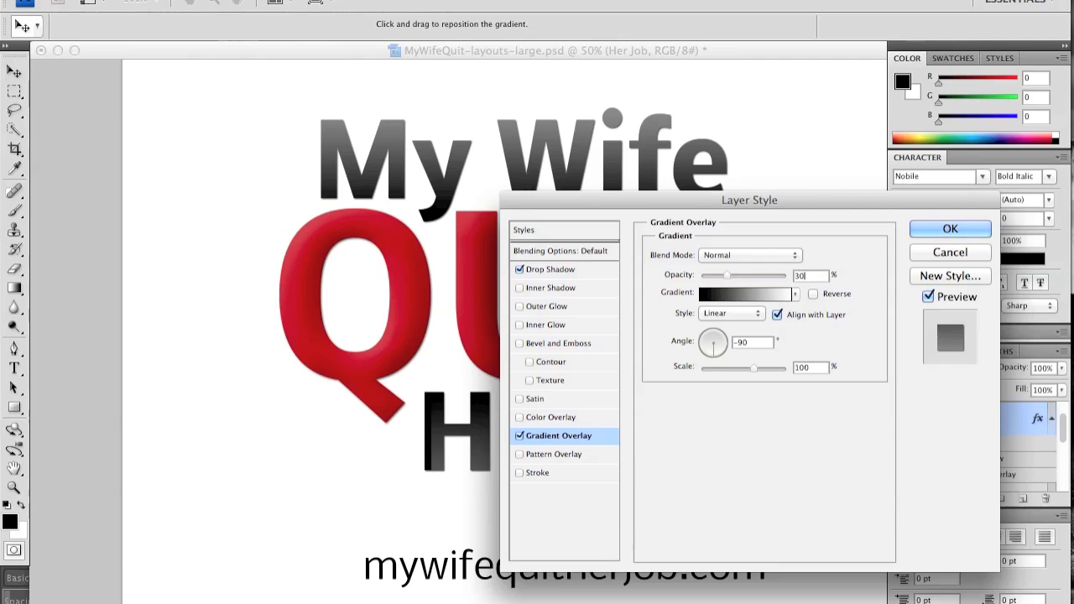
click(950, 220)
key(z)
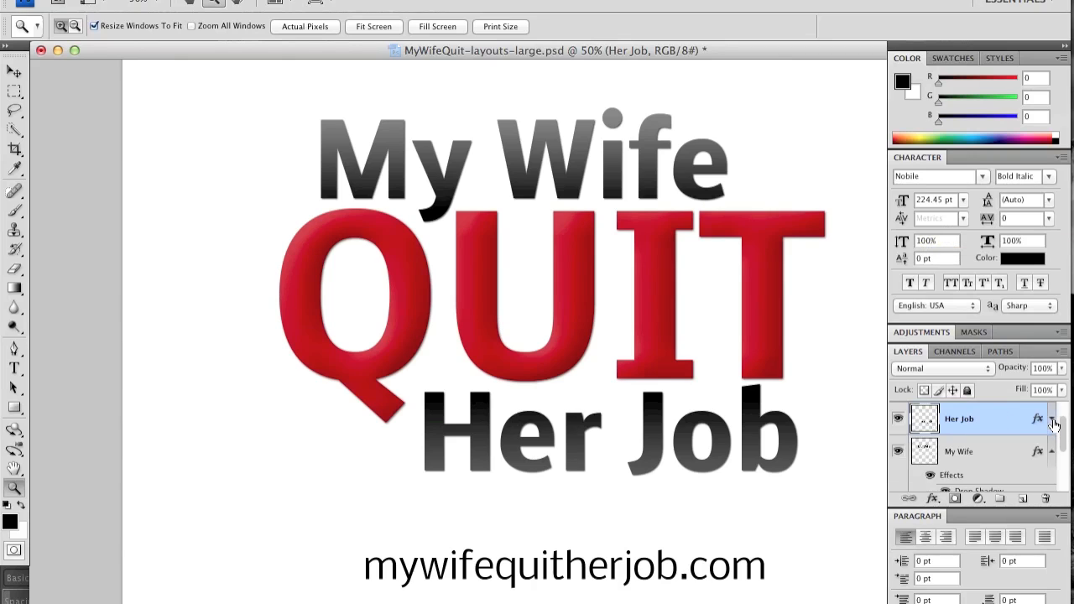
Hide all effects on the Her Job and My Wife layers to view the plain black text.
click(1052, 421)
click(1052, 421)
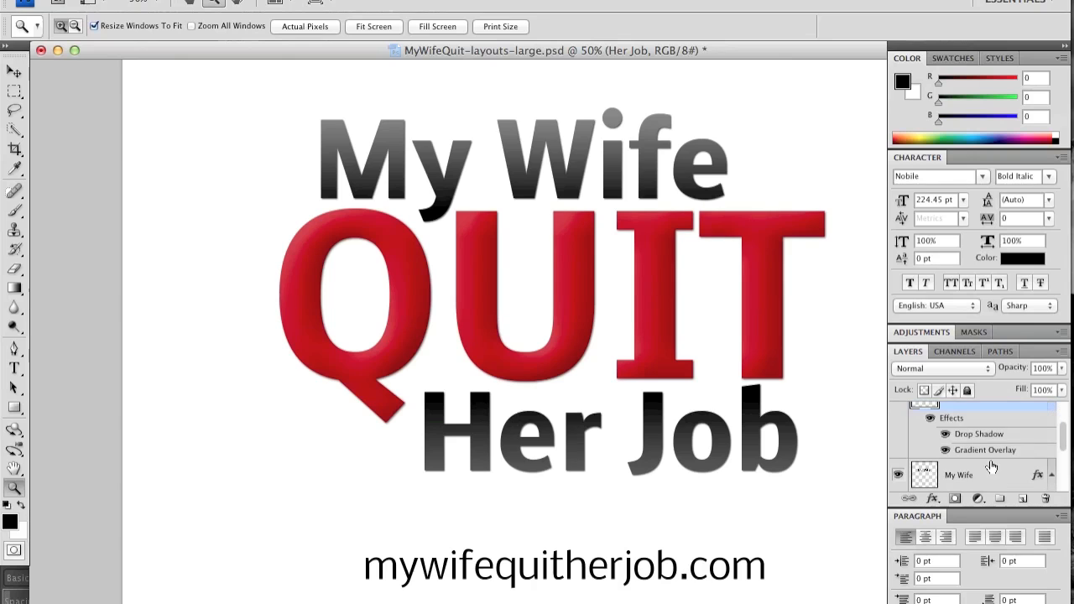
click(930, 421)
scroll(931, 441, down, 2)
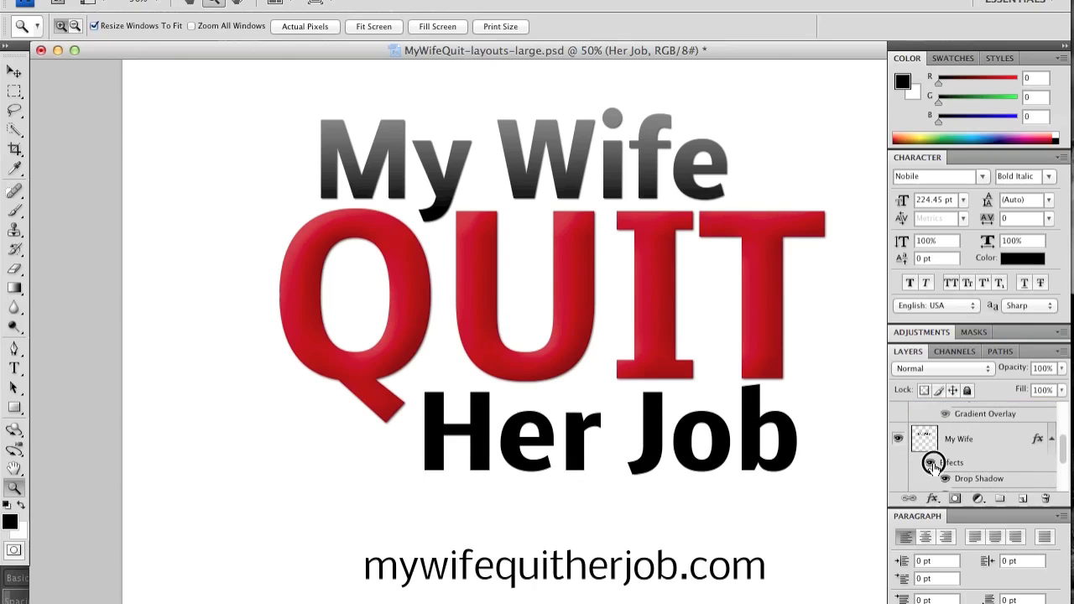
click(931, 462)
scroll(965, 445, up, 4)
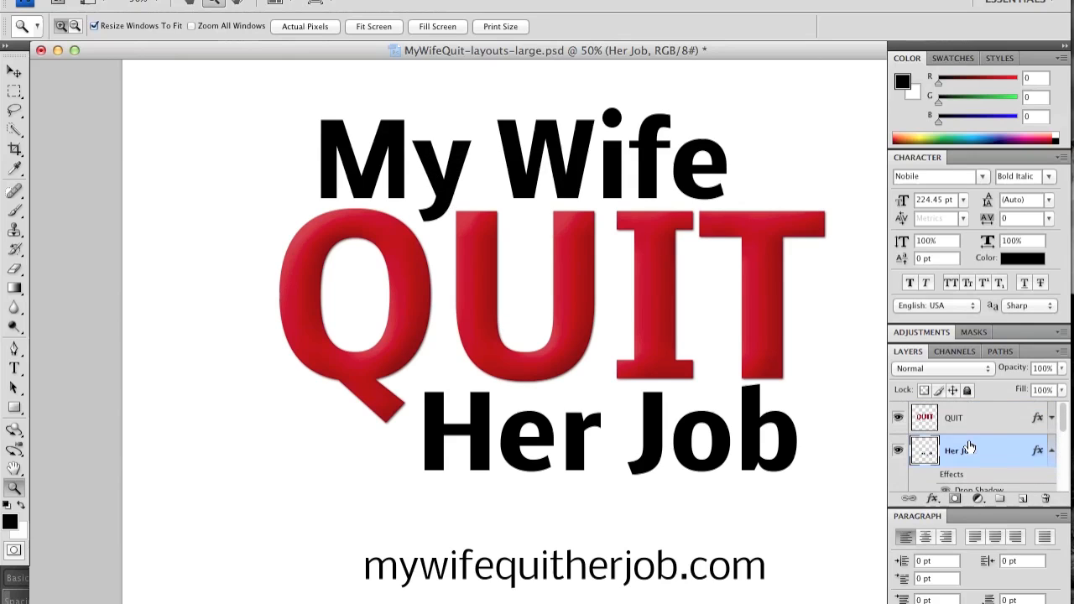
Expand the QUIT layer's effects and switch them off and on to compare the lettering.
click(1053, 420)
click(932, 419)
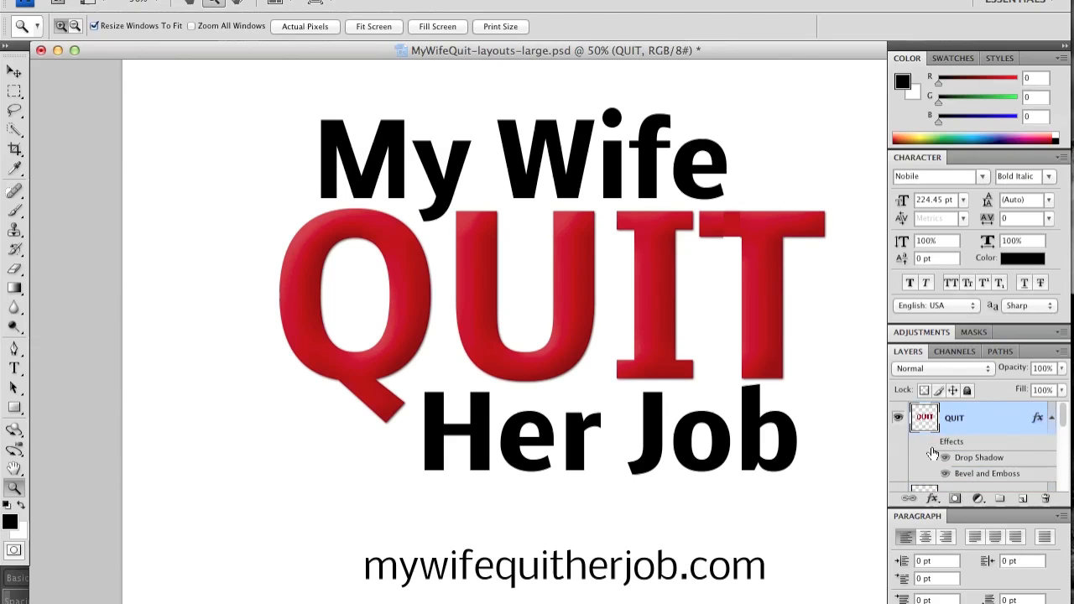
click(929, 442)
click(930, 443)
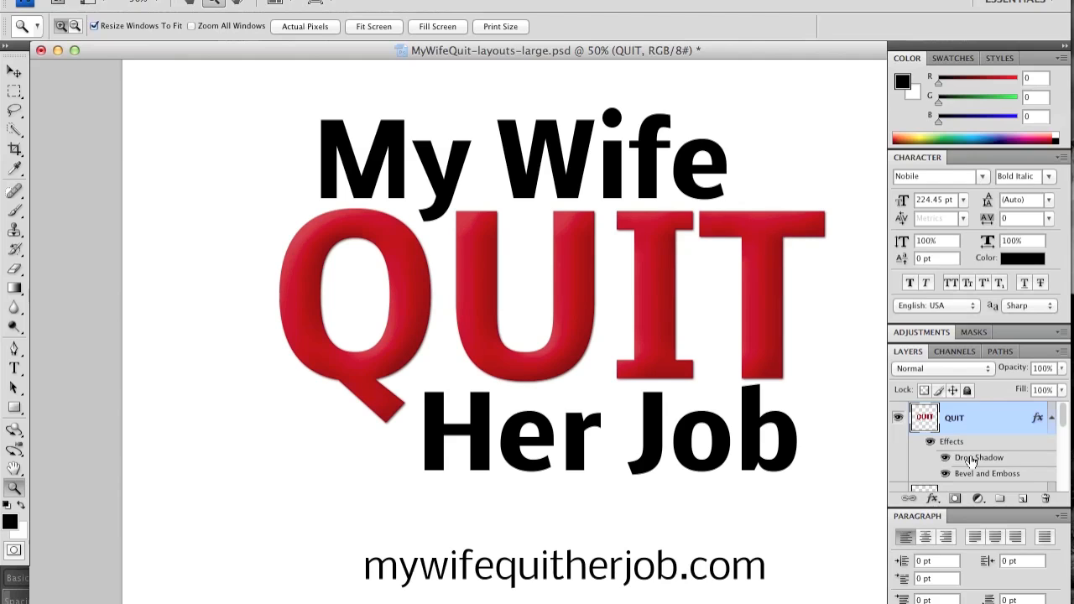
Show the effects on the Her Job and My Wife layers again to compare with the plain text.
scroll(971, 461, down, 3)
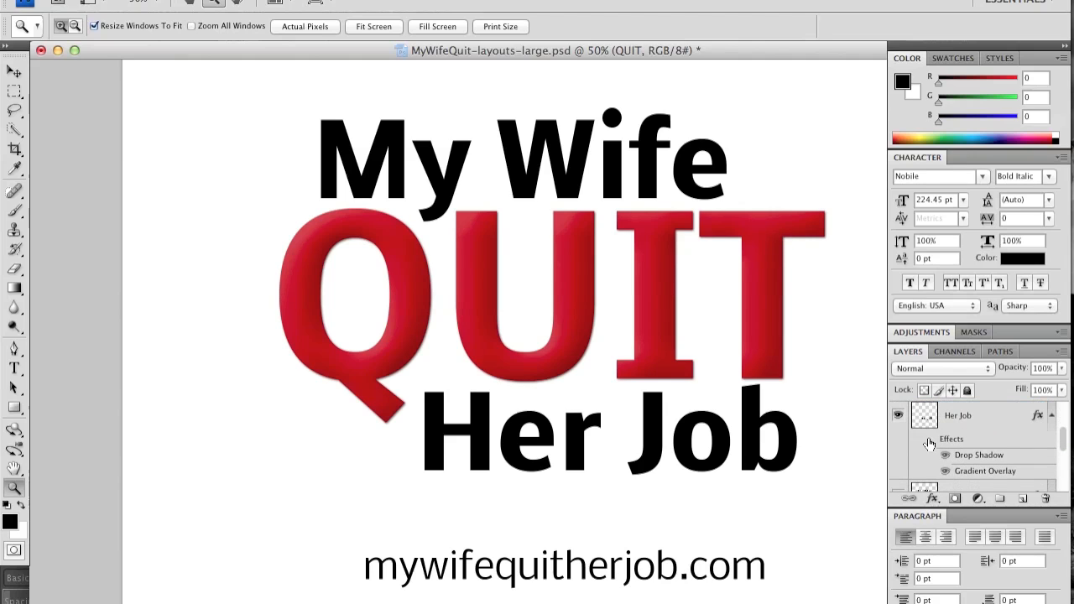
click(930, 444)
scroll(949, 458, down, 3)
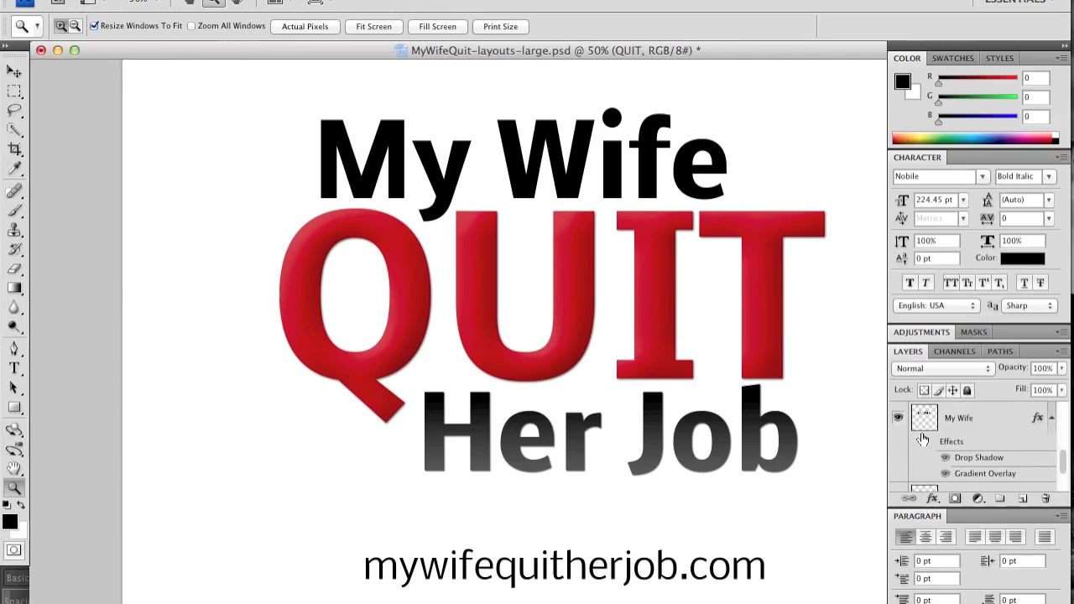
click(923, 441)
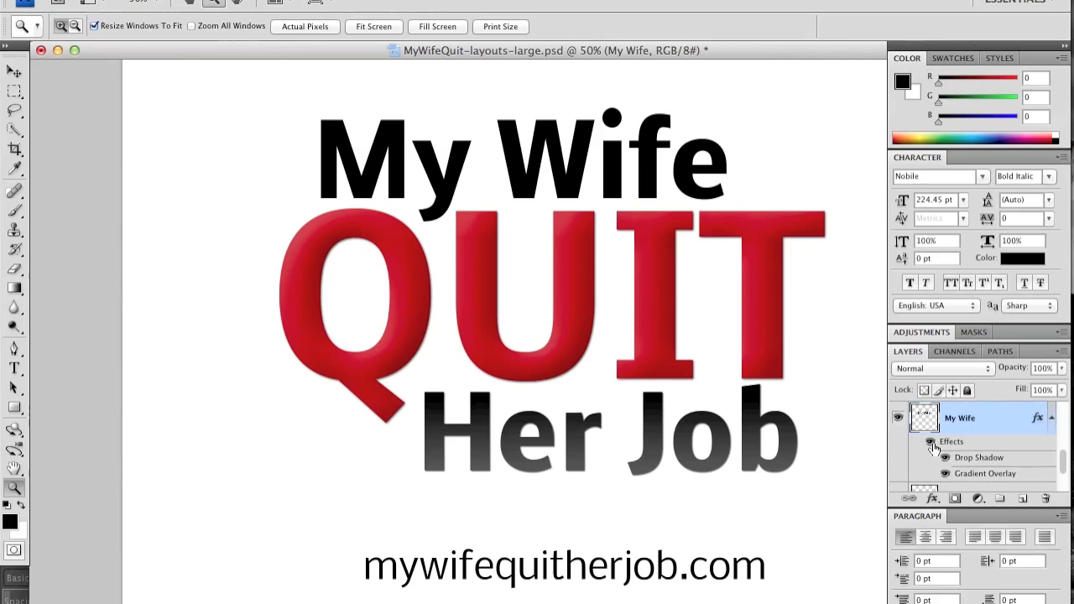
click(930, 443)
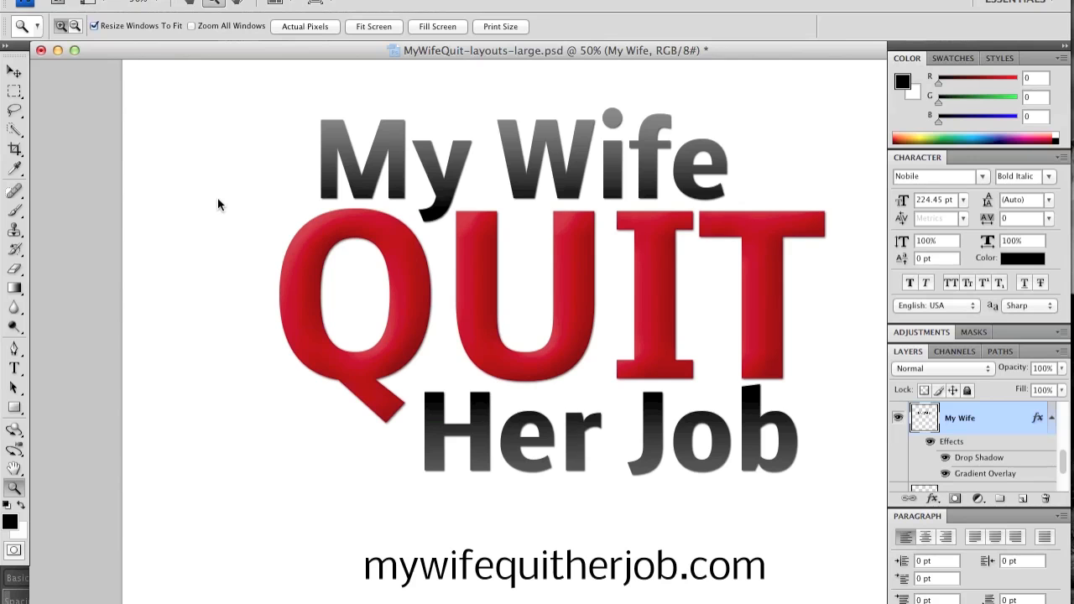